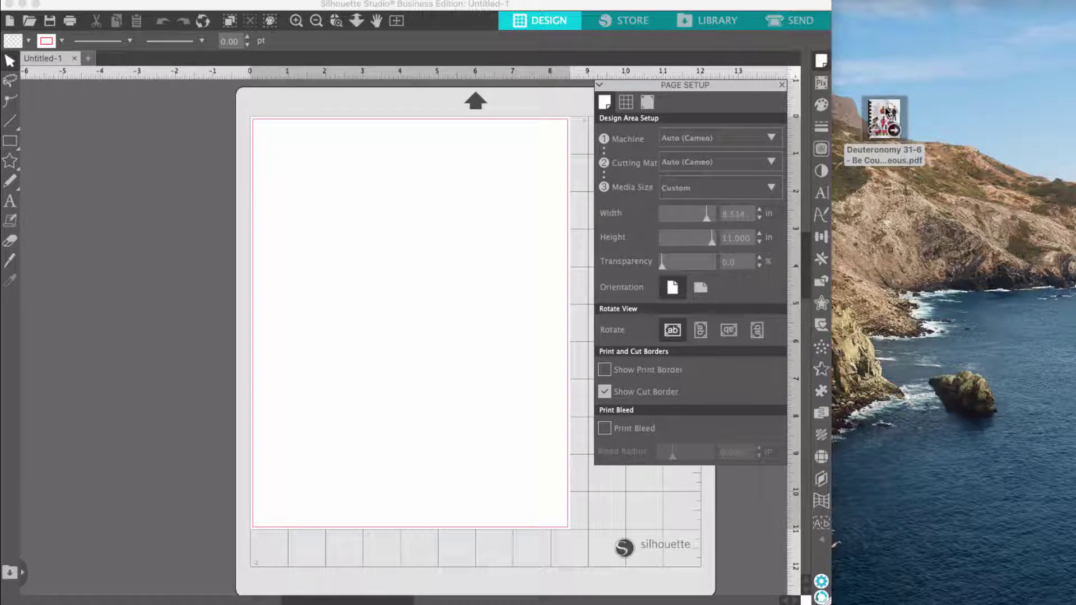
# Step: Drag the PDF onto the Silhouette page, then open the PDF to preview its pages
pyautogui.moveTo(886, 112); pyautogui.dragTo(421, 195)
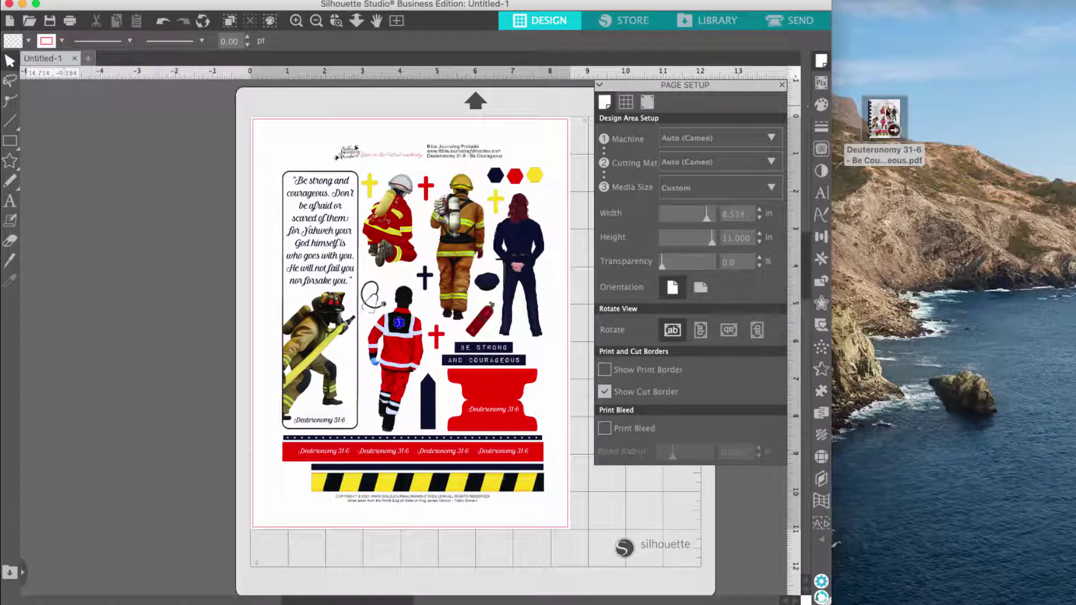
pyautogui.moveTo(887, 111); pyautogui.dragTo(889, 112)
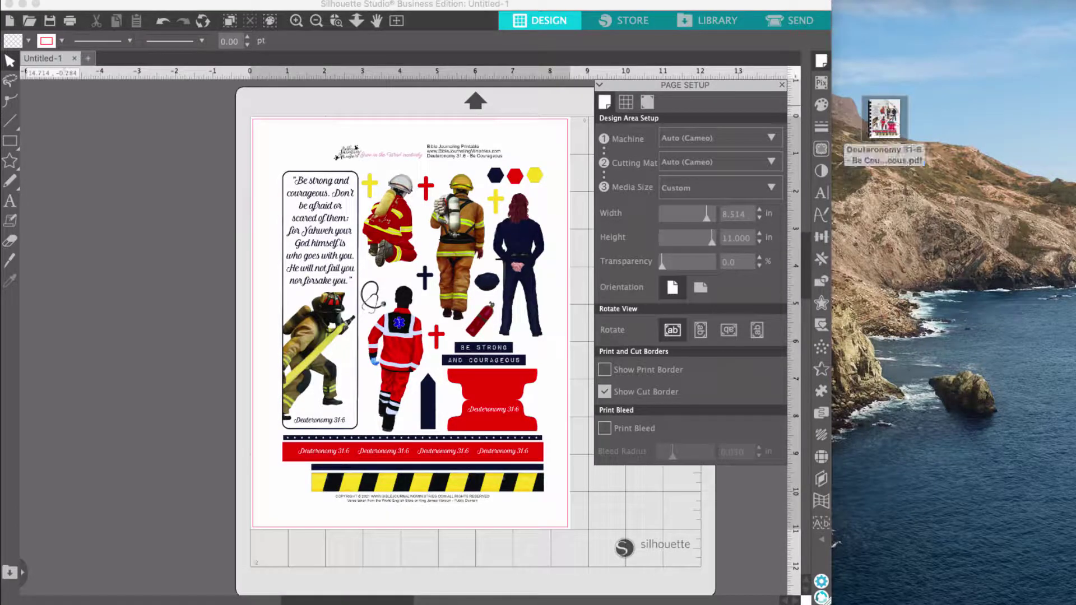
pyautogui.doubleClick(887, 112)
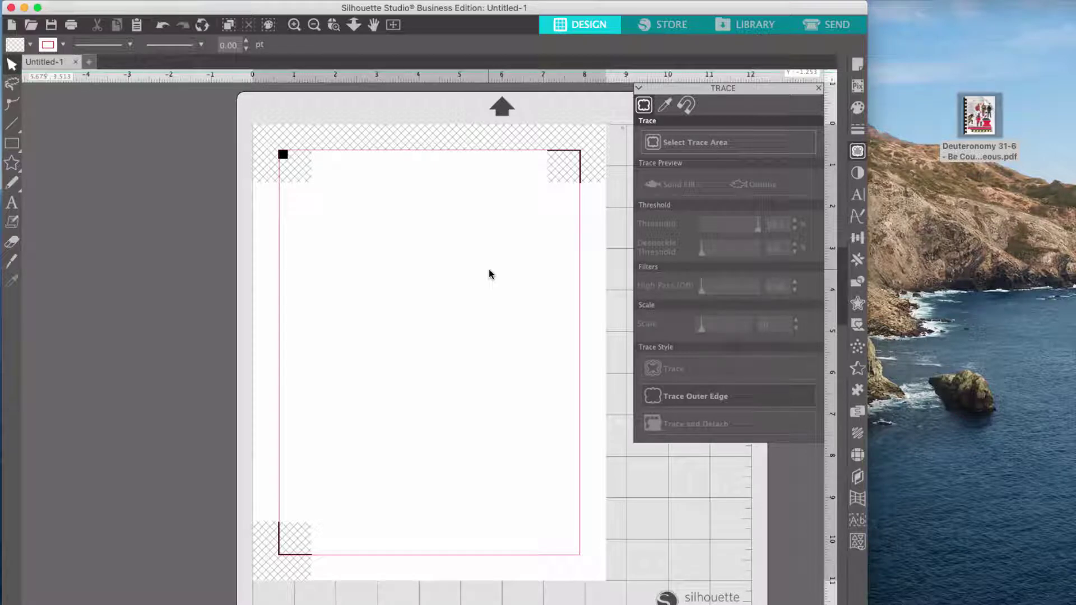
pyautogui.moveTo(978, 117); pyautogui.dragTo(419, 285)
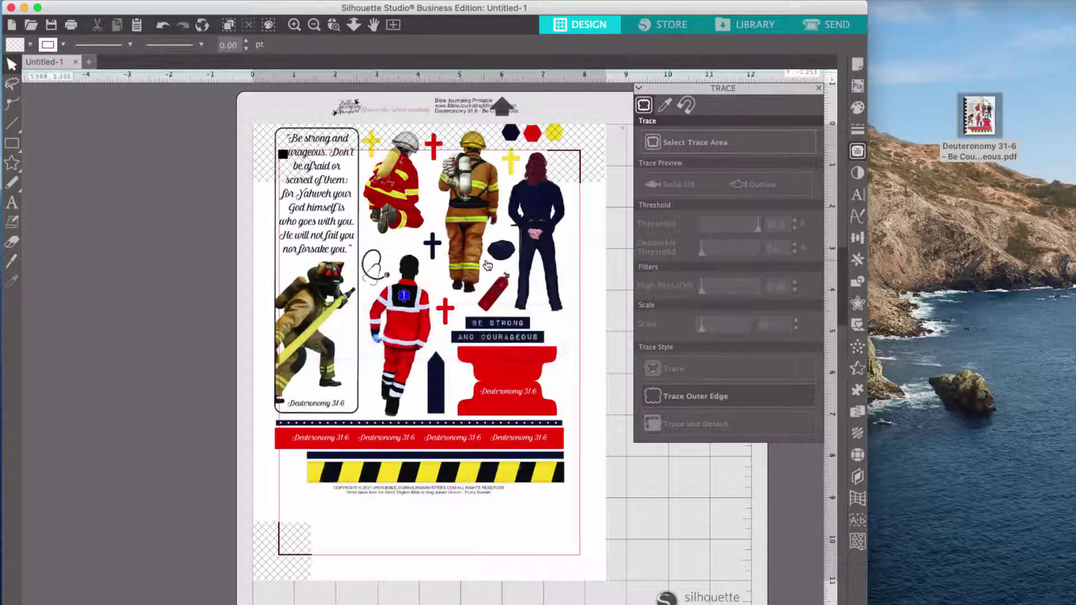
pyautogui.moveTo(486, 357); pyautogui.dragTo(495, 324)
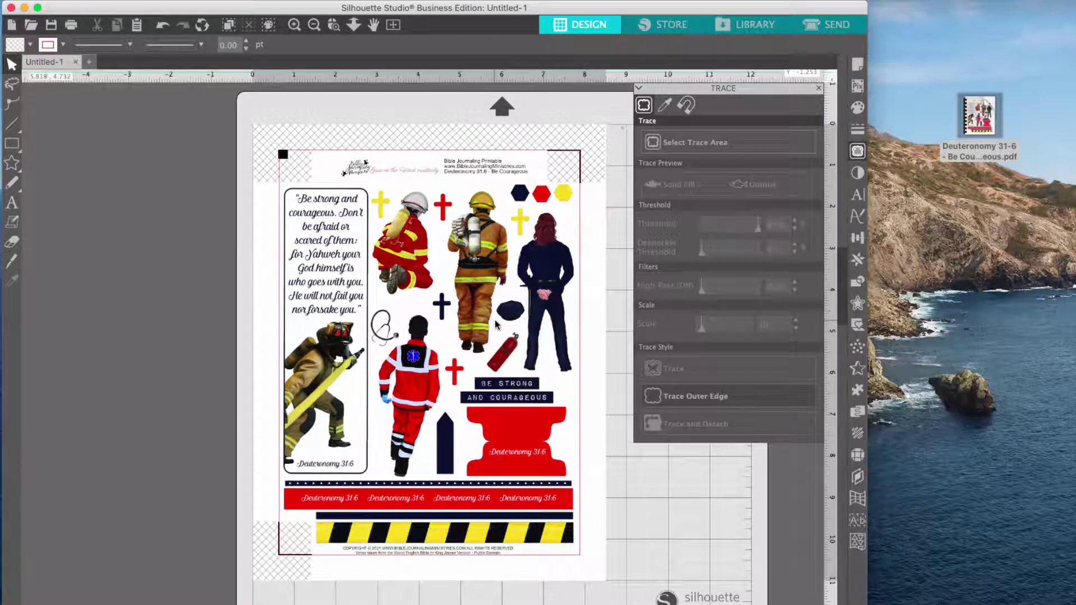
pyautogui.moveTo(987, 114)
pyautogui.click(536, 264)
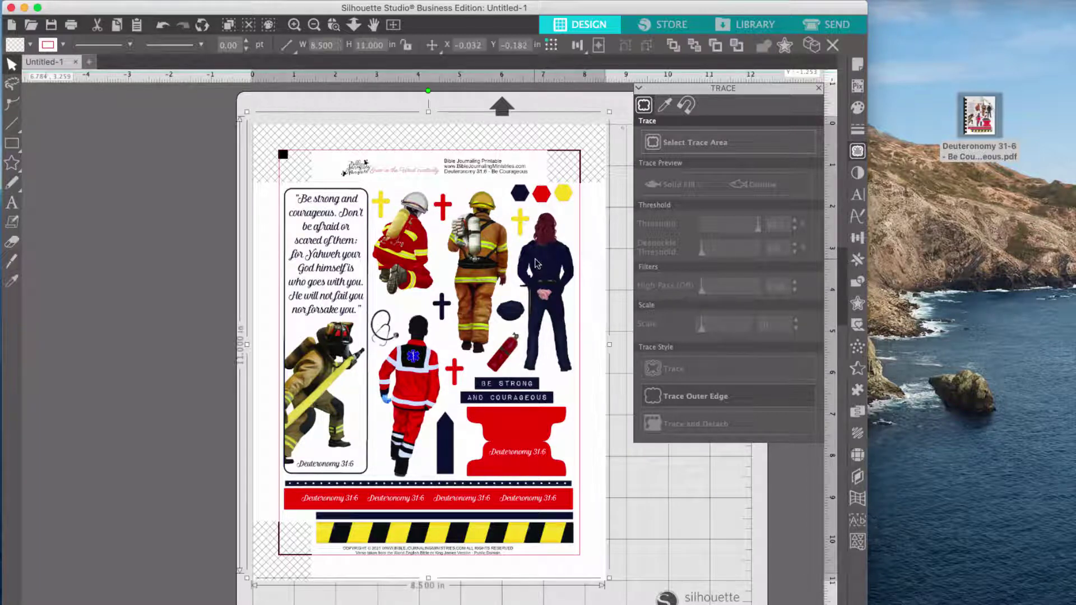
pyautogui.press('Delete')
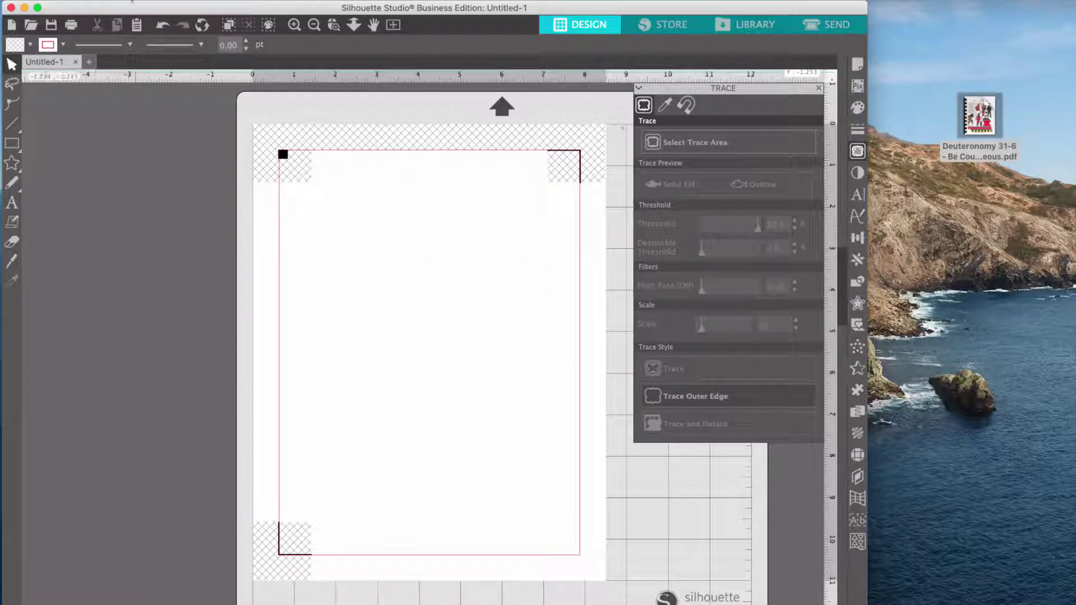
pyautogui.click(132, 1)
pyautogui.moveTo(67, 1)
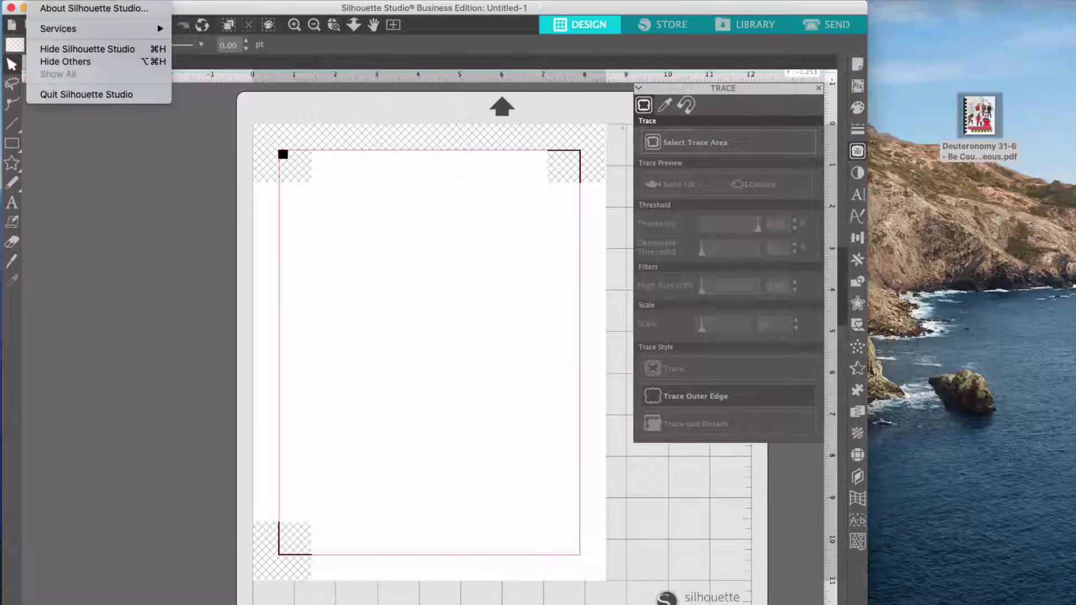
pyautogui.click(102, 11)
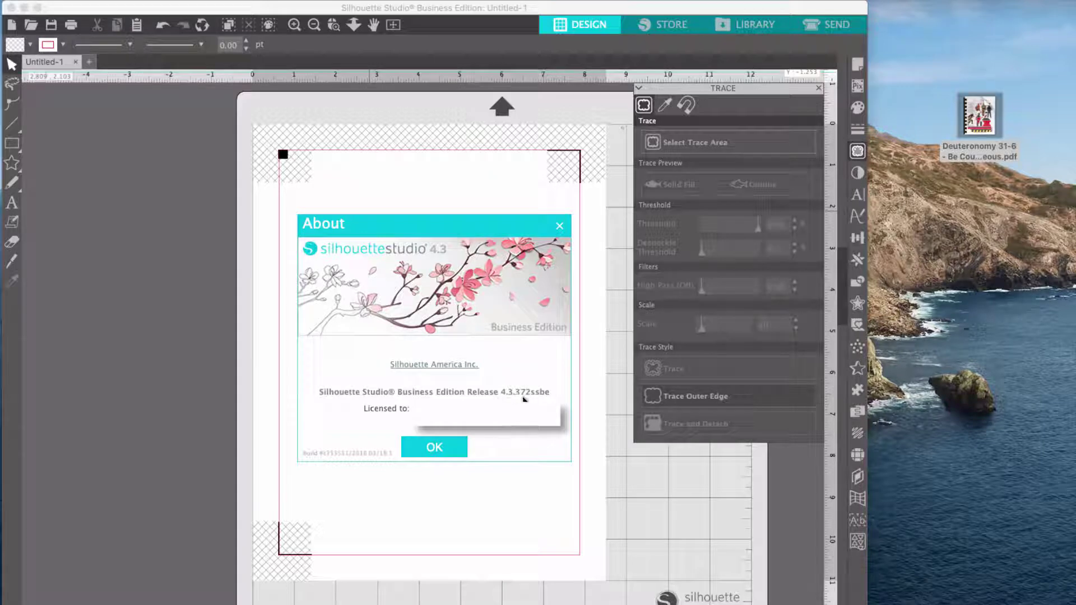
pyautogui.click(447, 450)
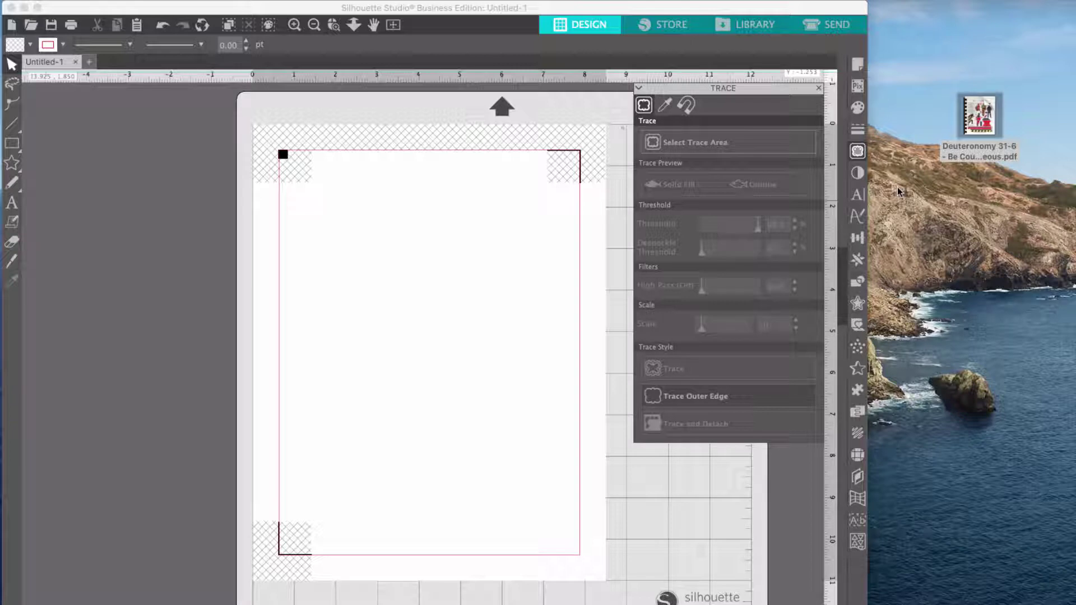
# Step: Duplicate the Deuteronomy 31-6 PDF on the Finder desktop
pyautogui.moveTo(985, 120)
pyautogui.moveTo(985, 107); pyautogui.dragTo(943, 66)
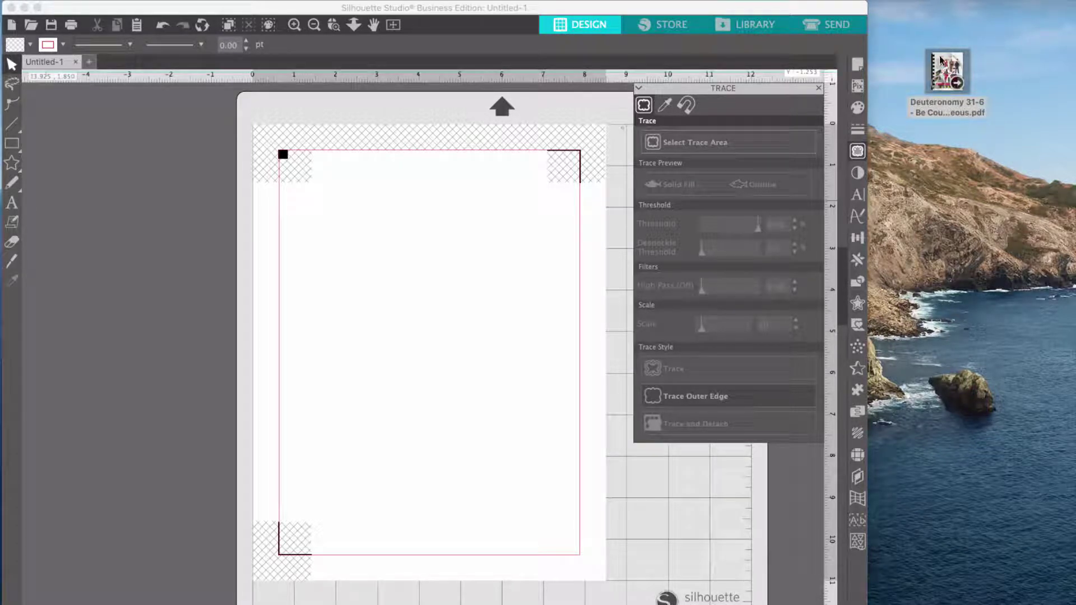
pyautogui.moveTo(939, 62); pyautogui.dragTo(928, 56)
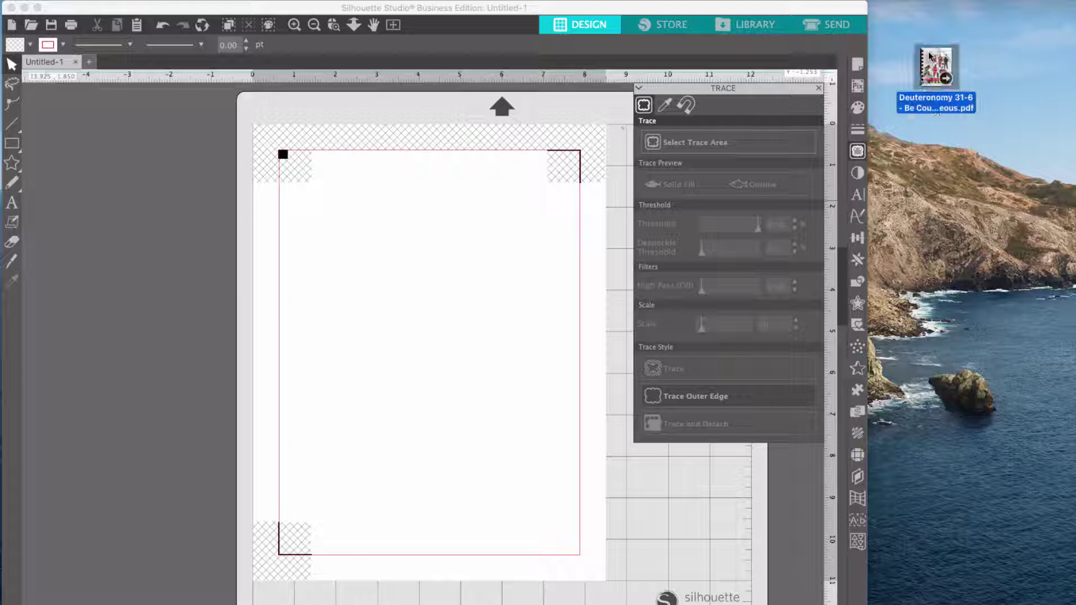
pyautogui.rightClick(929, 54)
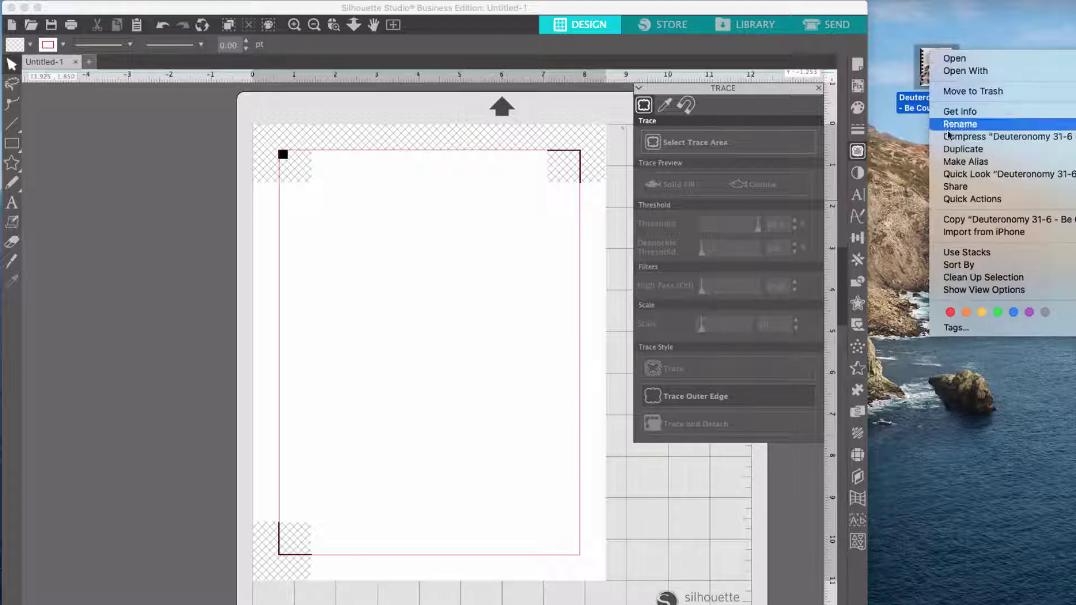
pyautogui.click(953, 149)
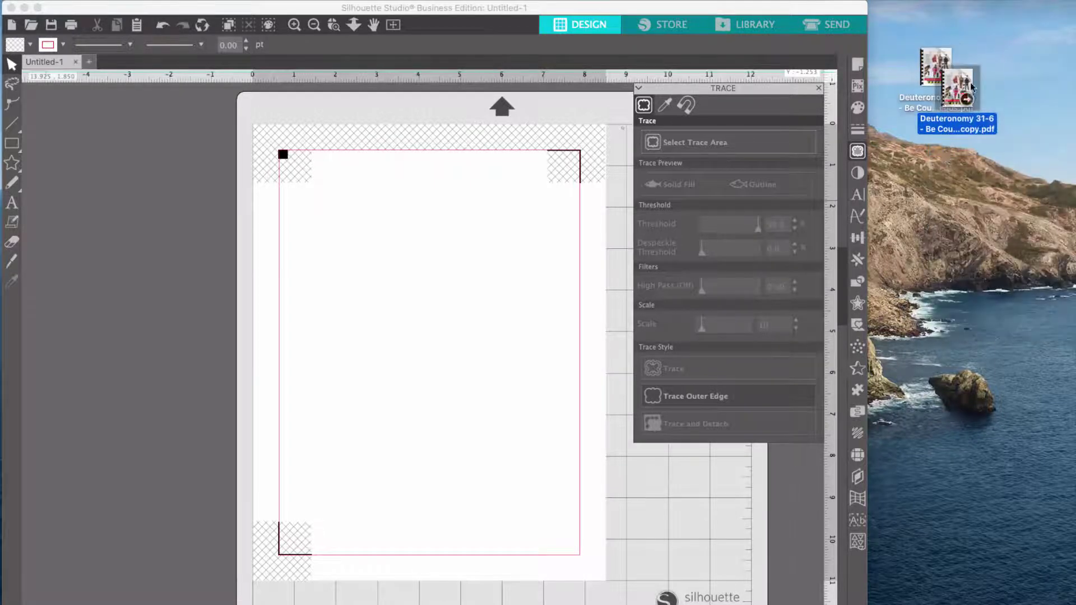
# Step: Make extra PDF copies, delete the original, and drag a copy into Silhouette Studio
pyautogui.moveTo(972, 87); pyautogui.dragTo(997, 66)
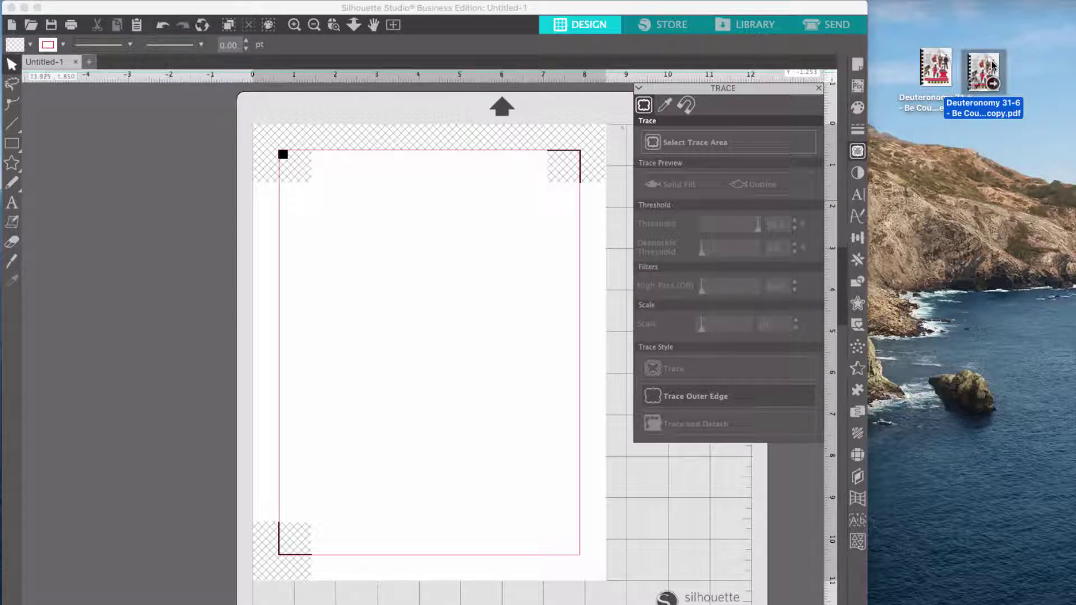
pyautogui.moveTo(993, 65); pyautogui.dragTo(990, 138)
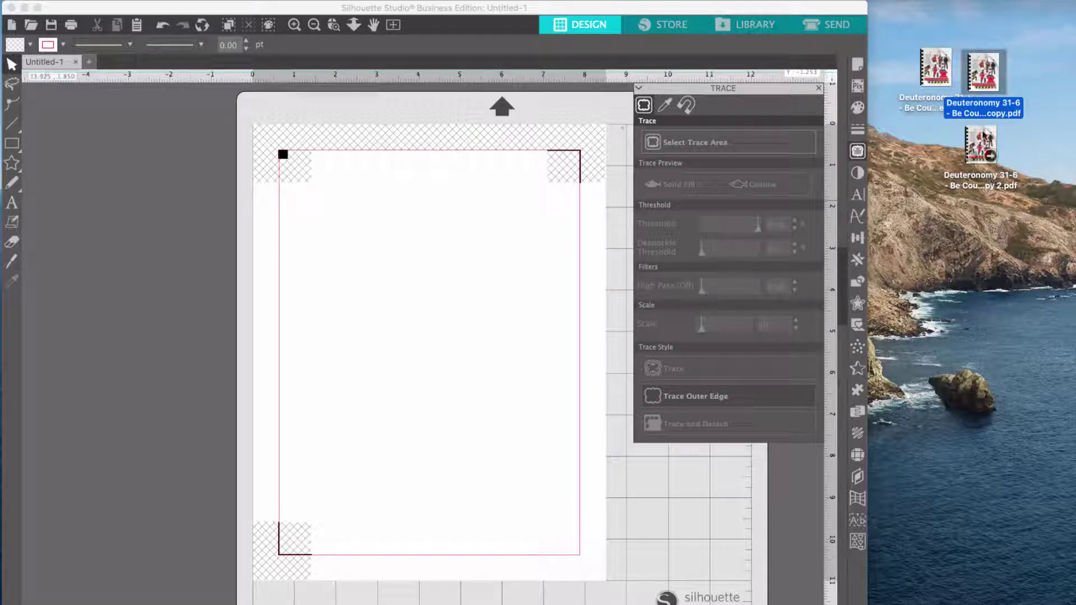
pyautogui.moveTo(985, 135); pyautogui.dragTo(1031, 138)
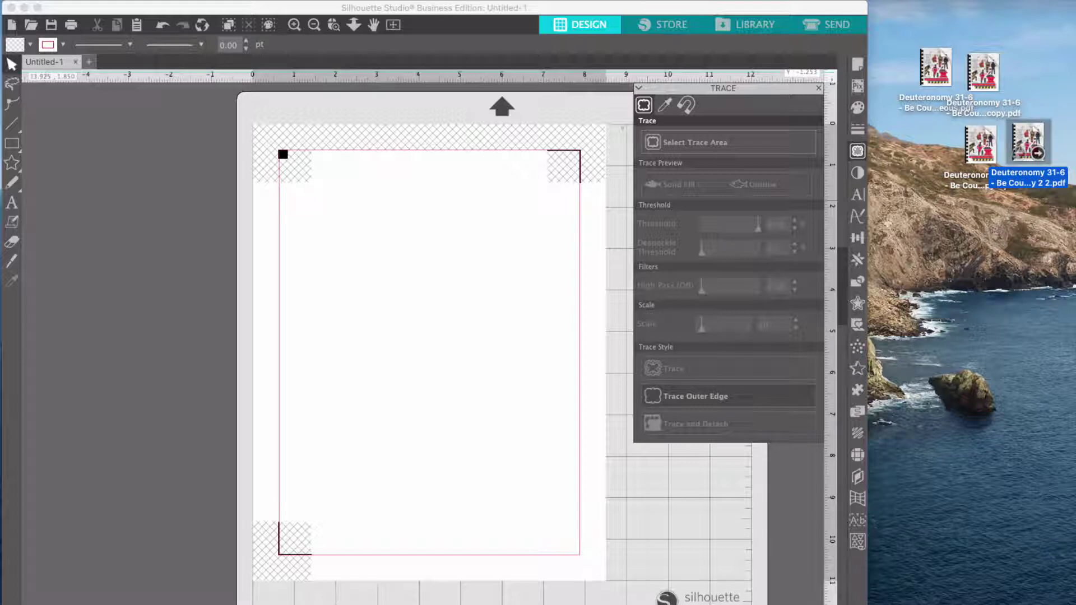
pyautogui.press('Escape')
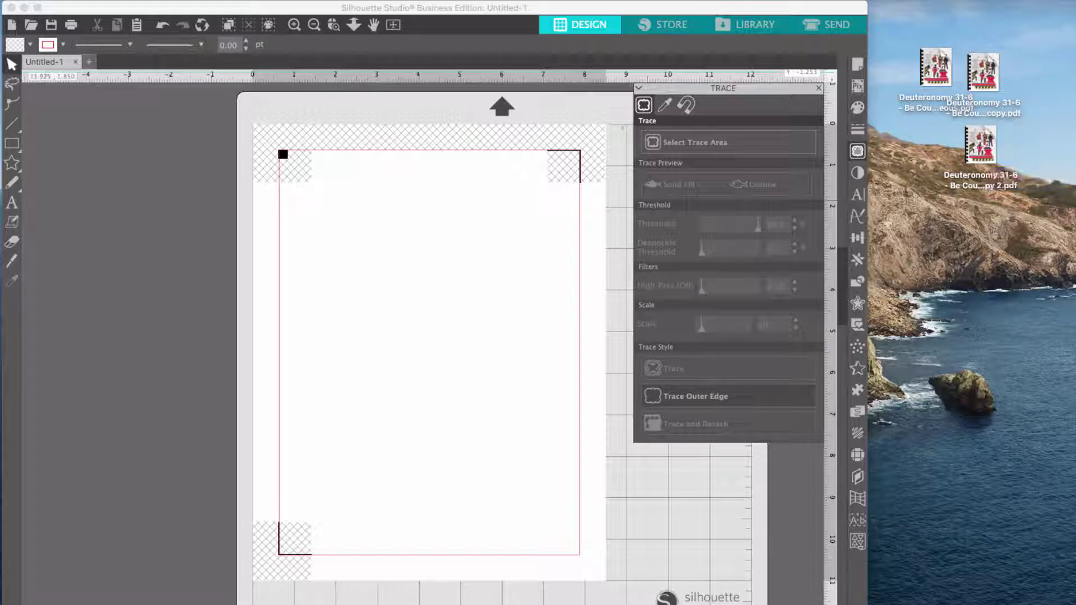
pyautogui.press('super+BackSpace')
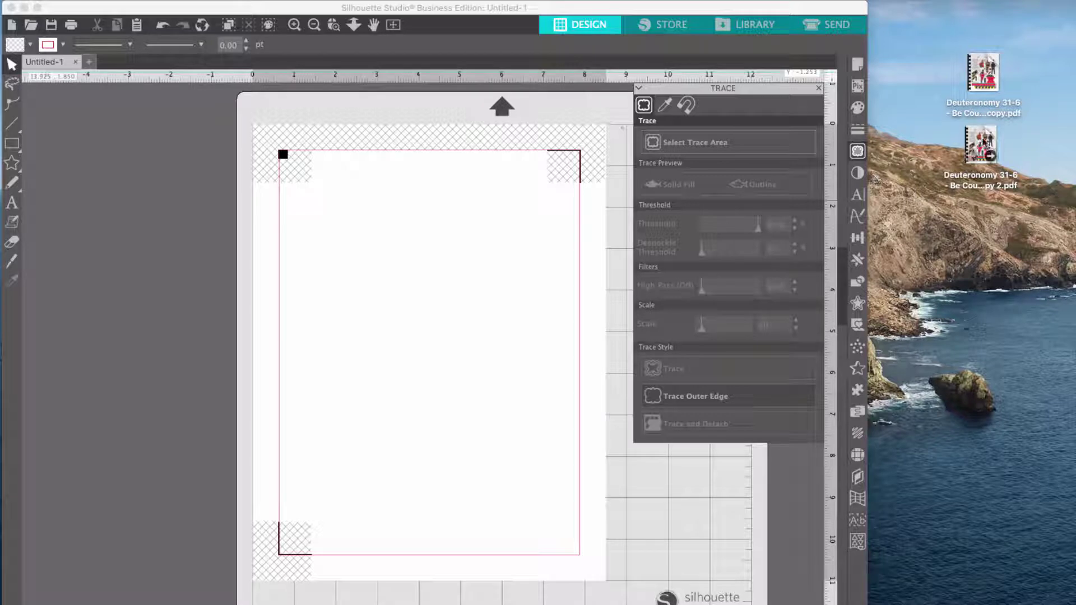
pyautogui.moveTo(982, 145); pyautogui.dragTo(982, 164)
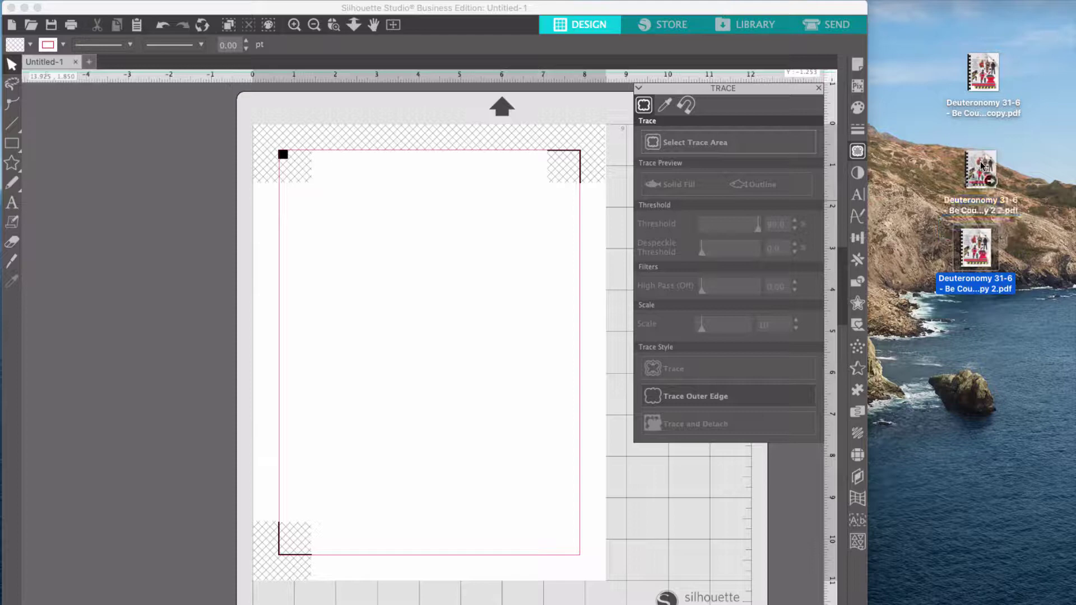
pyautogui.moveTo(982, 164); pyautogui.dragTo(445, 273)
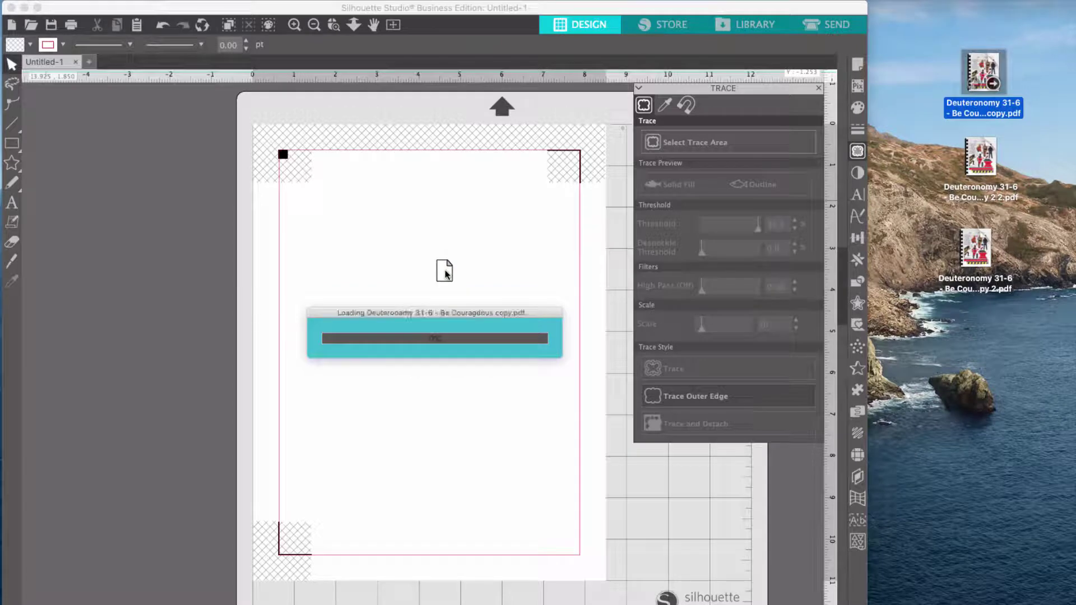
# Step: Align the imported printable inside the registration-marked page, then select the copy PDF on the desktop
pyautogui.moveTo(473, 216); pyautogui.dragTo(458, 290)
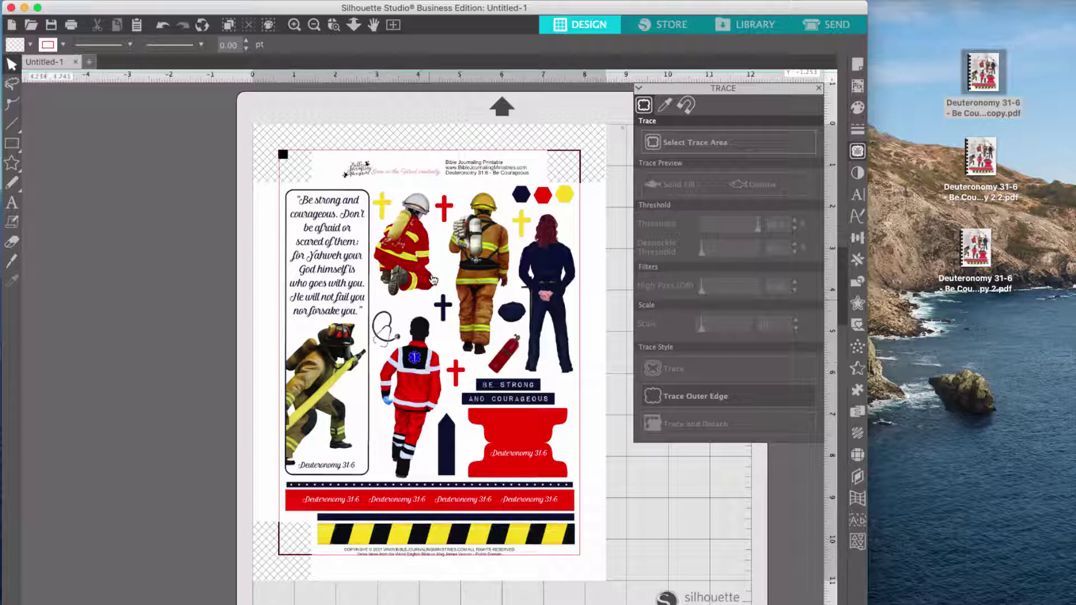
pyautogui.click(993, 83)
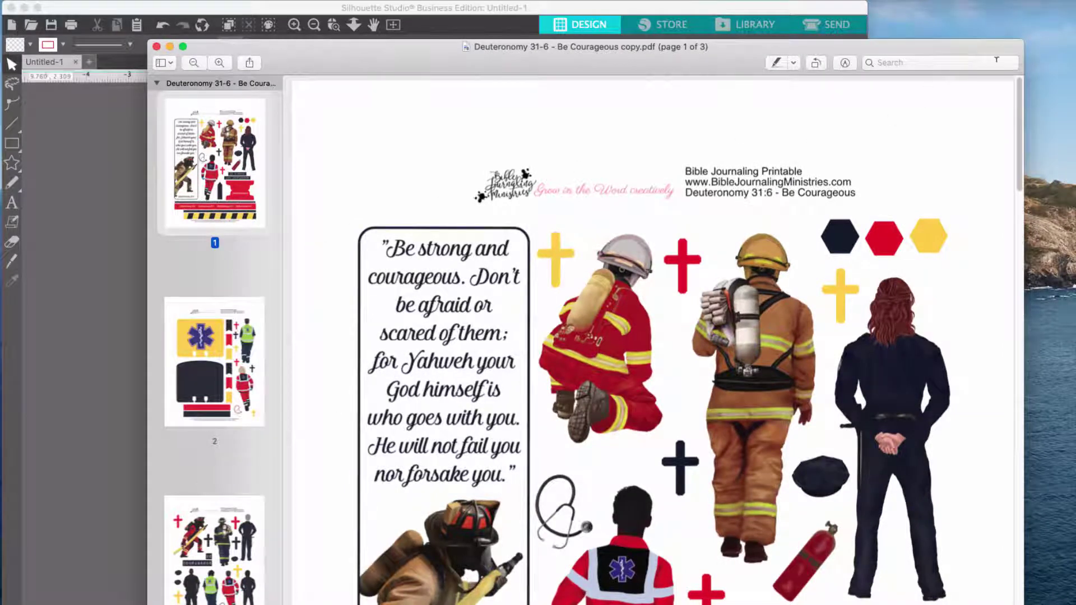
# Step: Move and close the Preview window, then add a blank Untitled-2 document in Silhouette
pyautogui.moveTo(1021, 41)
pyautogui.mouseDown()
pyautogui.moveTo(869, 119)
pyautogui.moveTo(684, 189)
pyautogui.moveTo(606, 245)
pyautogui.mouseUp()
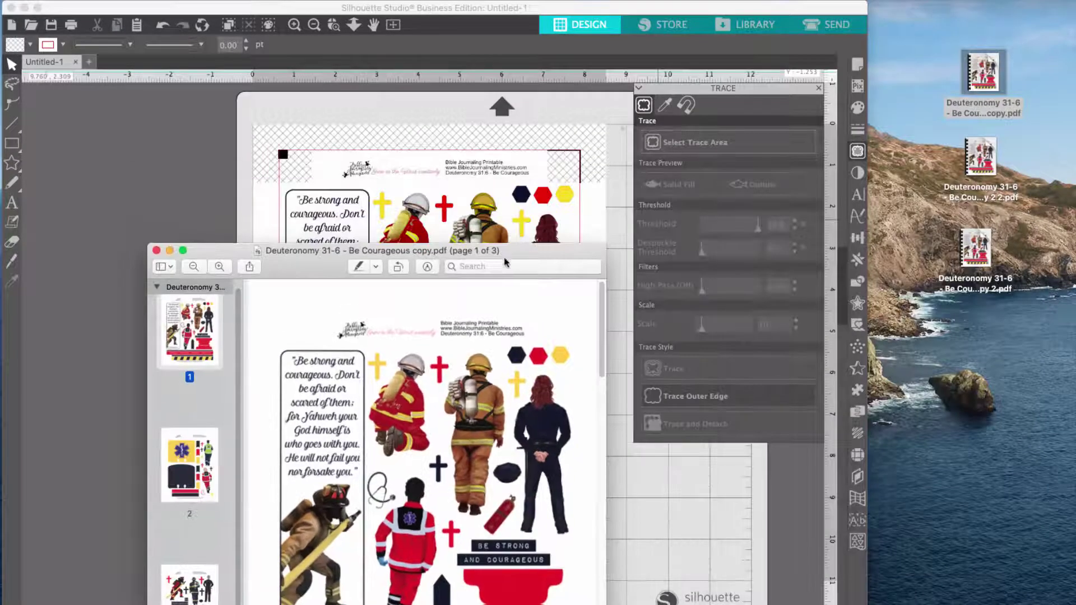
pyautogui.moveTo(486, 256); pyautogui.dragTo(488, 277)
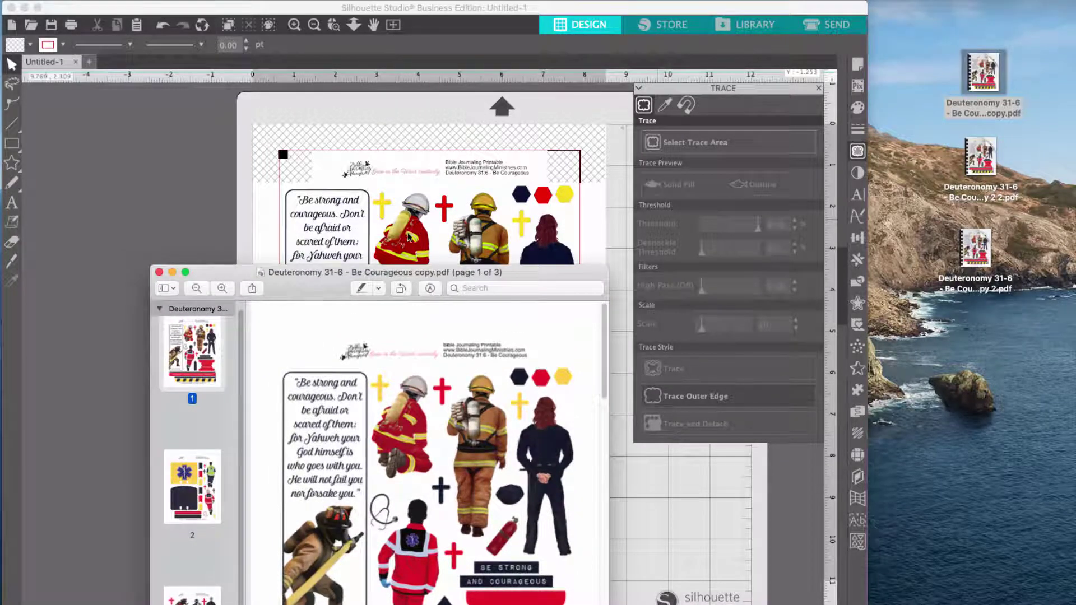
pyautogui.moveTo(423, 272); pyautogui.dragTo(528, 374)
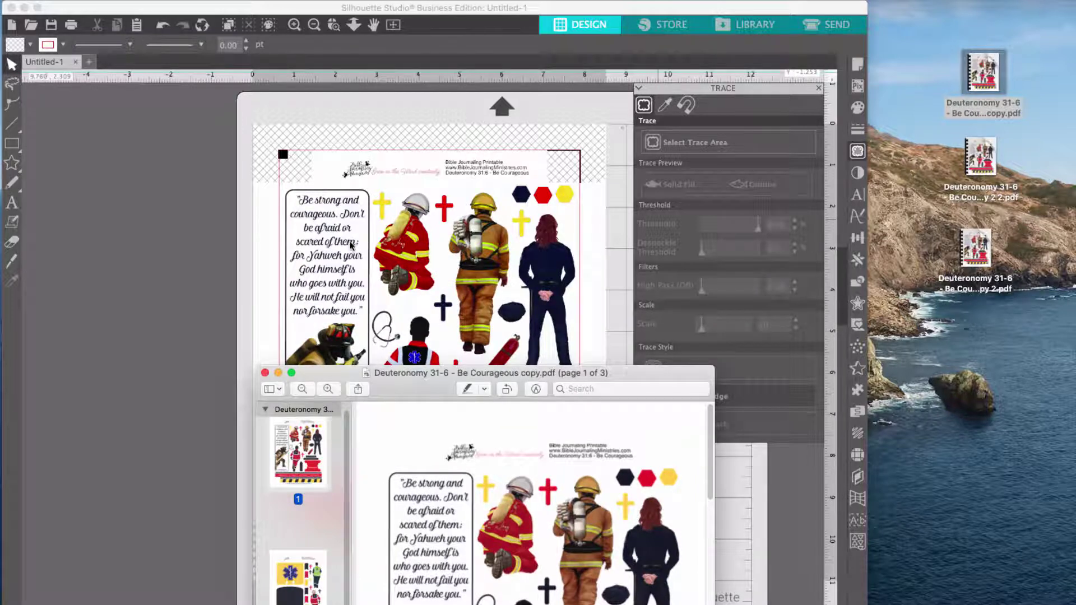
pyautogui.click(265, 373)
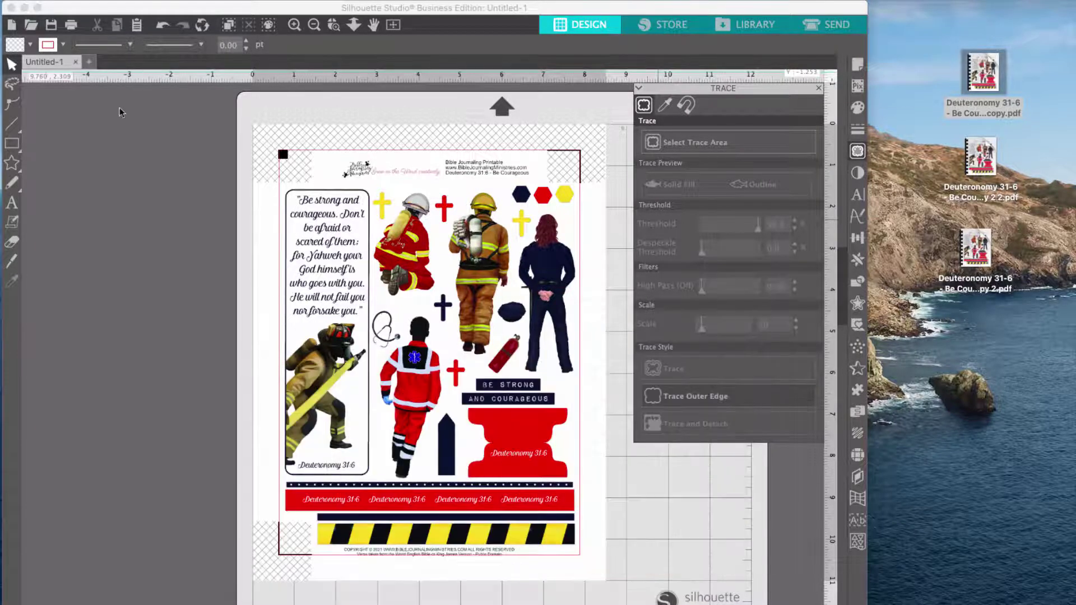
pyautogui.click(90, 61)
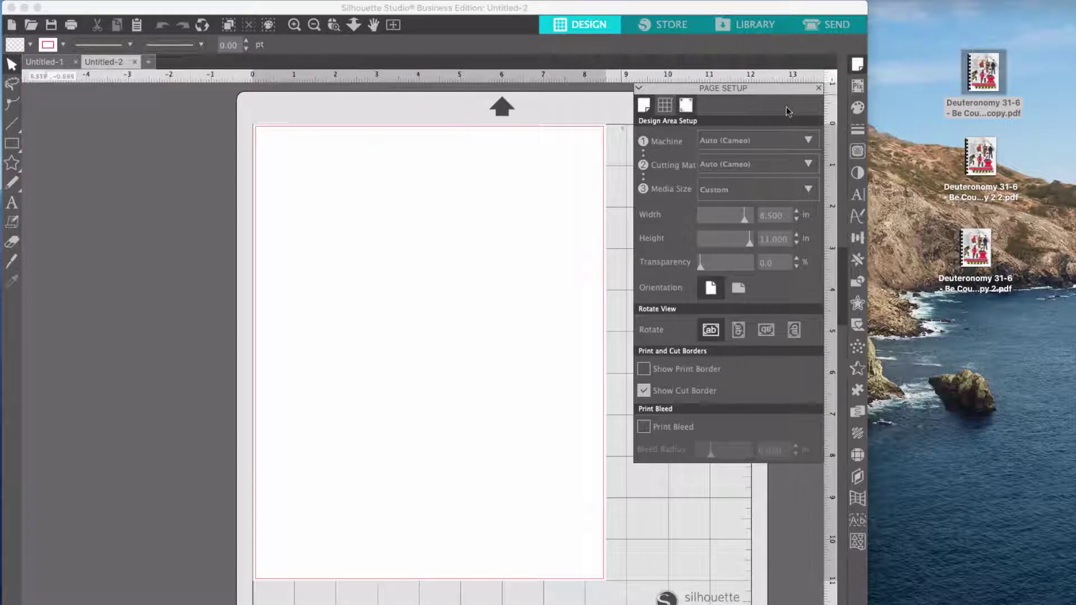
# Step: Open the 'copy 2 2' PDF in Preview, delete its first page, and close it
pyautogui.moveTo(975, 154); pyautogui.dragTo(976, 156)
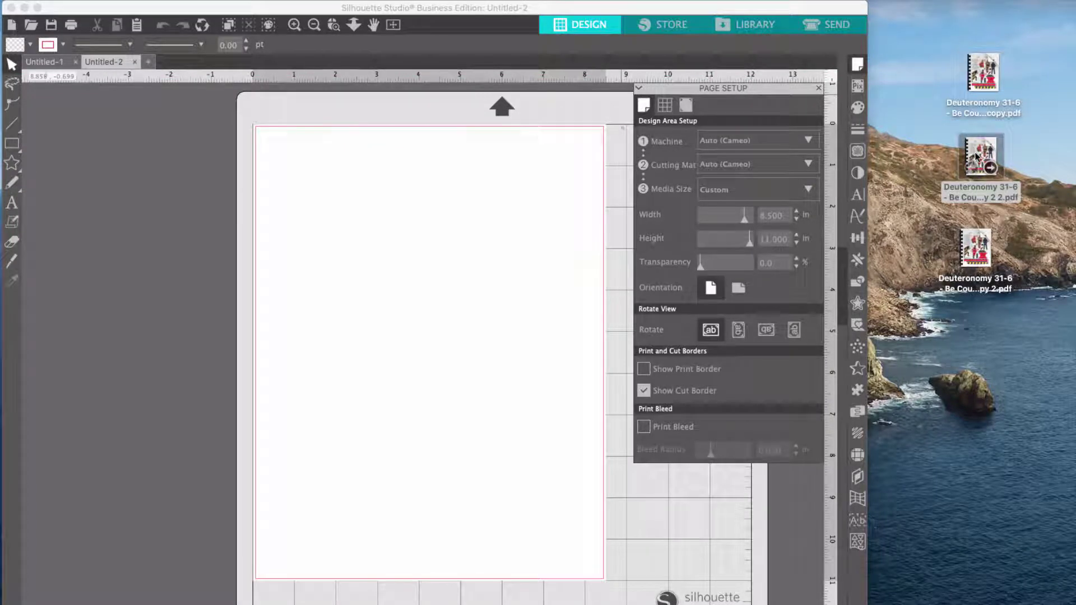
pyautogui.doubleClick(976, 156)
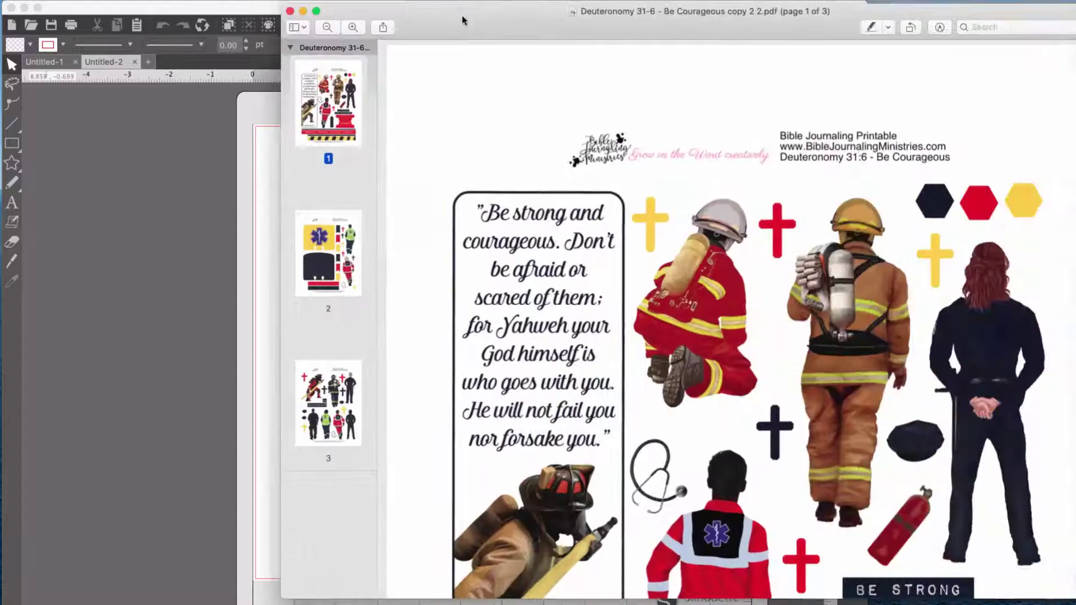
pyautogui.moveTo(463, 20); pyautogui.dragTo(327, 17)
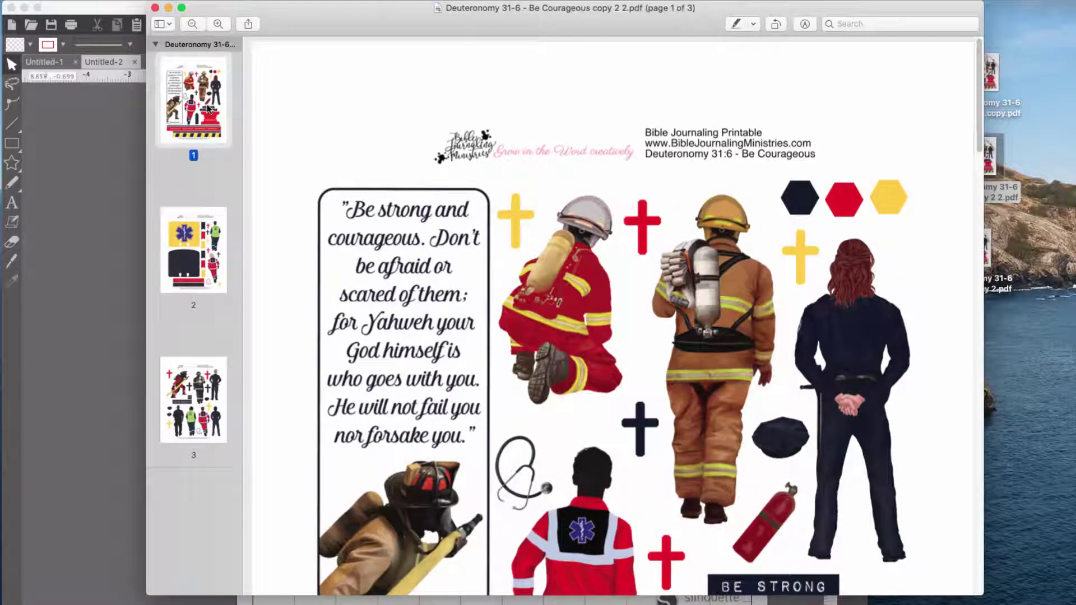
pyautogui.press('Delete')
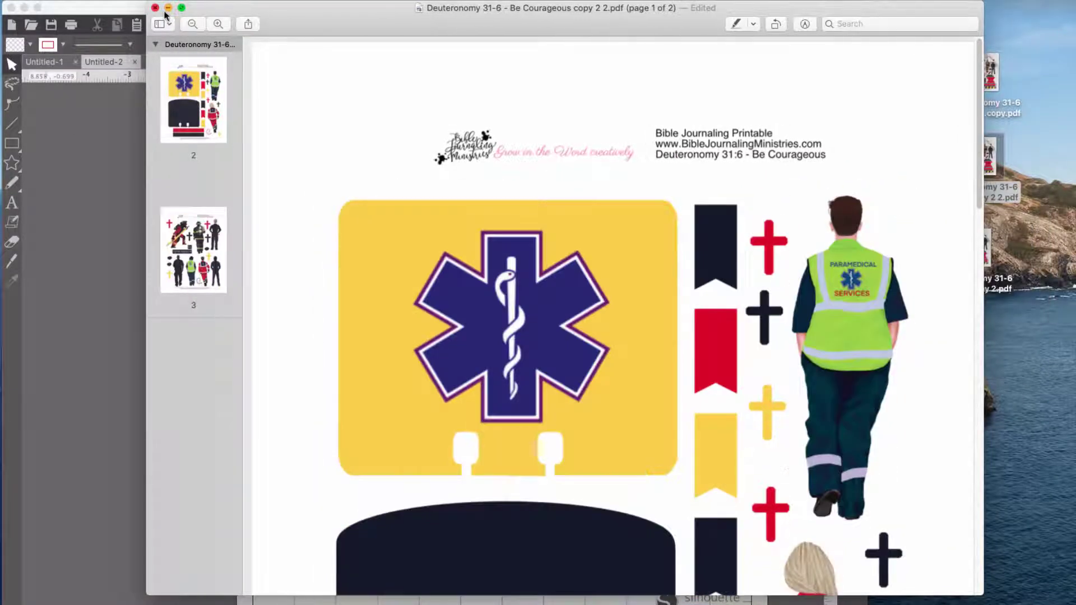
pyautogui.click(155, 8)
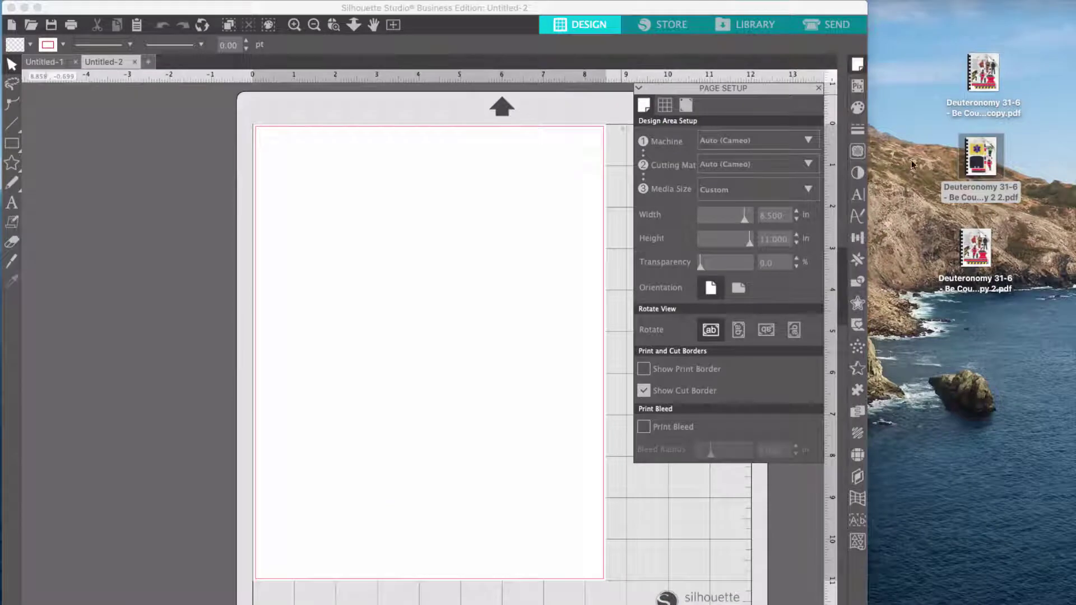
# Step: Import the trimmed PDF into Untitled-2, set registration marks On, and nudge the artwork right
pyautogui.moveTo(981, 157); pyautogui.dragTo(394, 300)
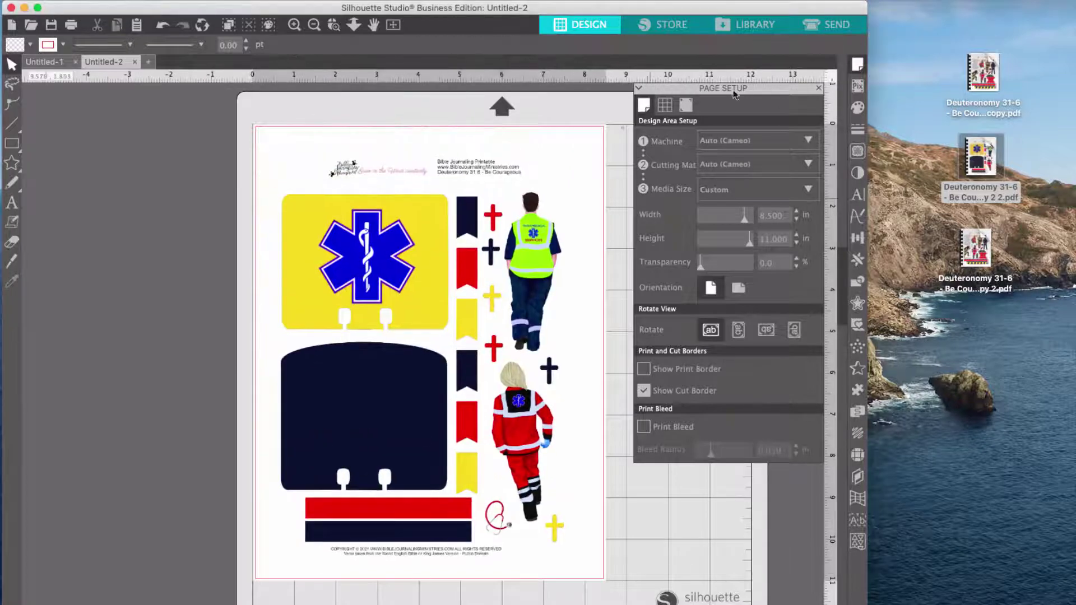
pyautogui.click(685, 105)
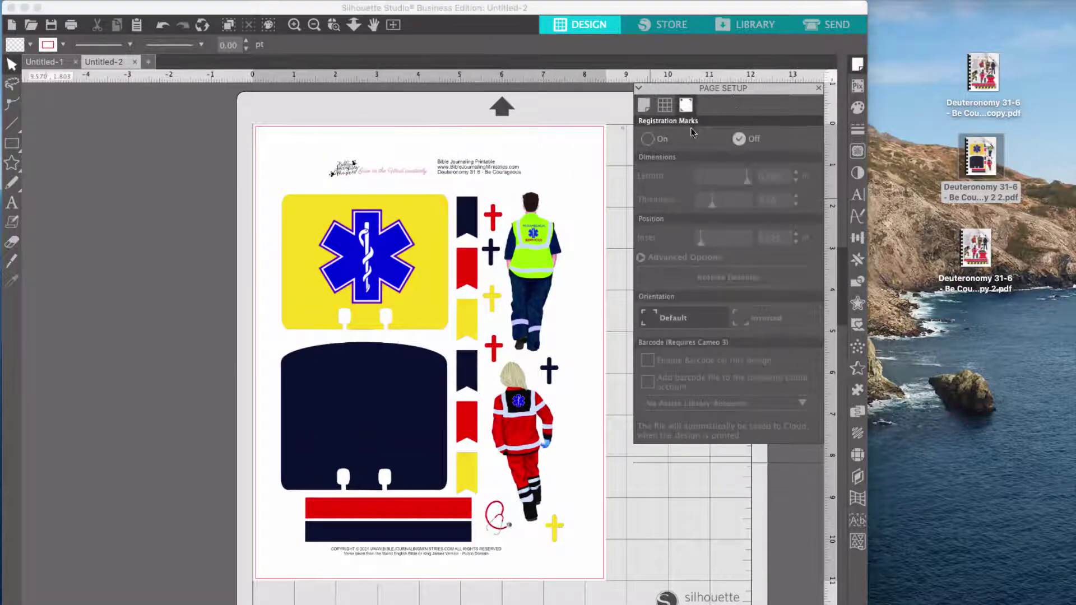
pyautogui.click(648, 139)
pyautogui.click(467, 253)
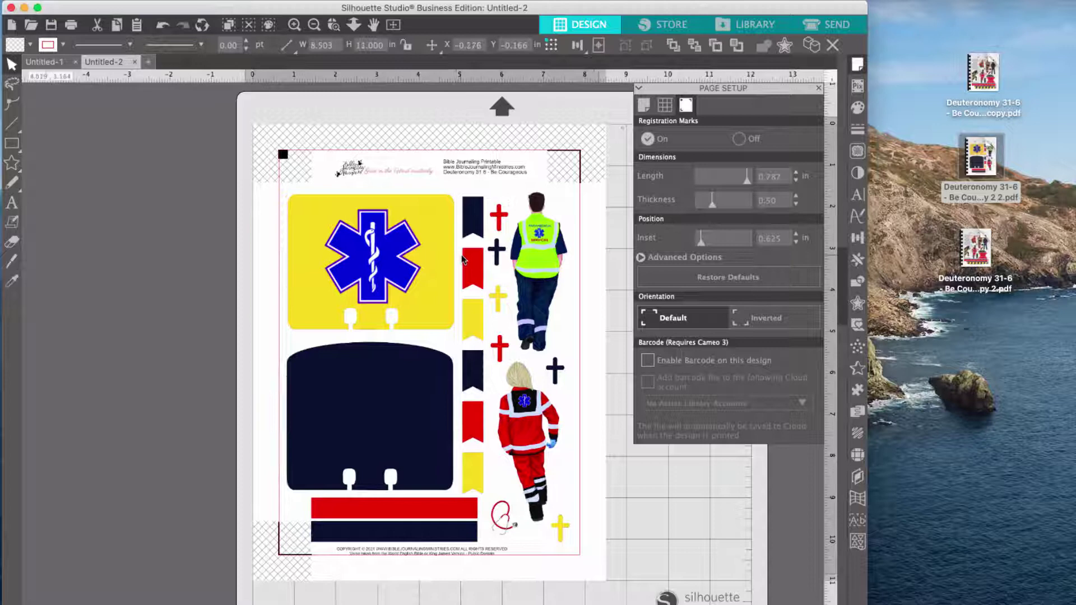
pyautogui.moveTo(463, 259); pyautogui.dragTo(469, 259)
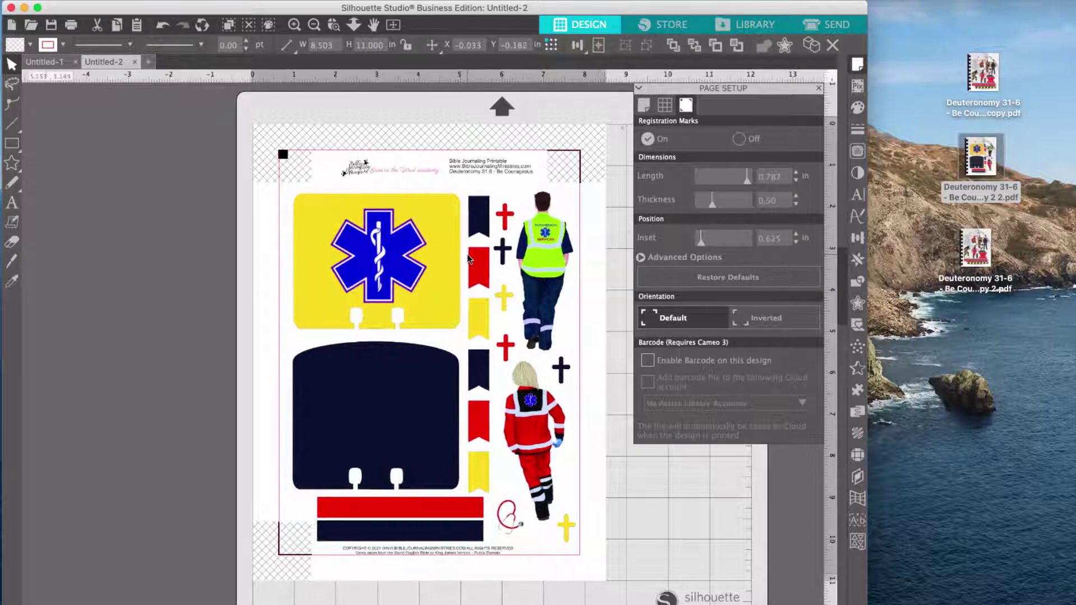
# Step: Create Untitled-3, then delete page 1 of the 'copy 2 2' PDF in Preview and close it
pyautogui.click(149, 62)
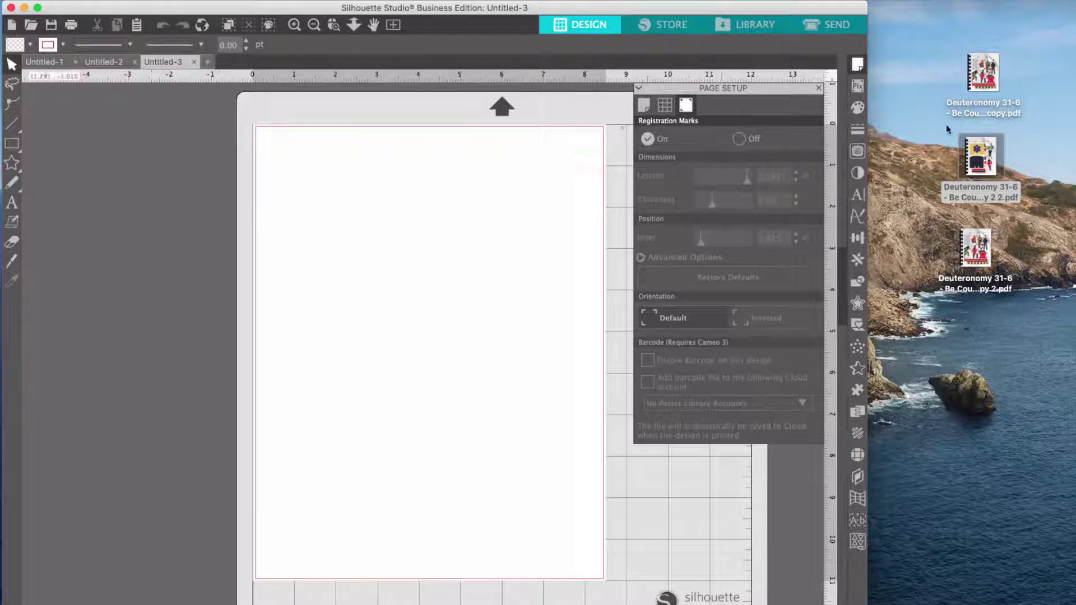
pyautogui.moveTo(978, 150); pyautogui.dragTo(976, 147)
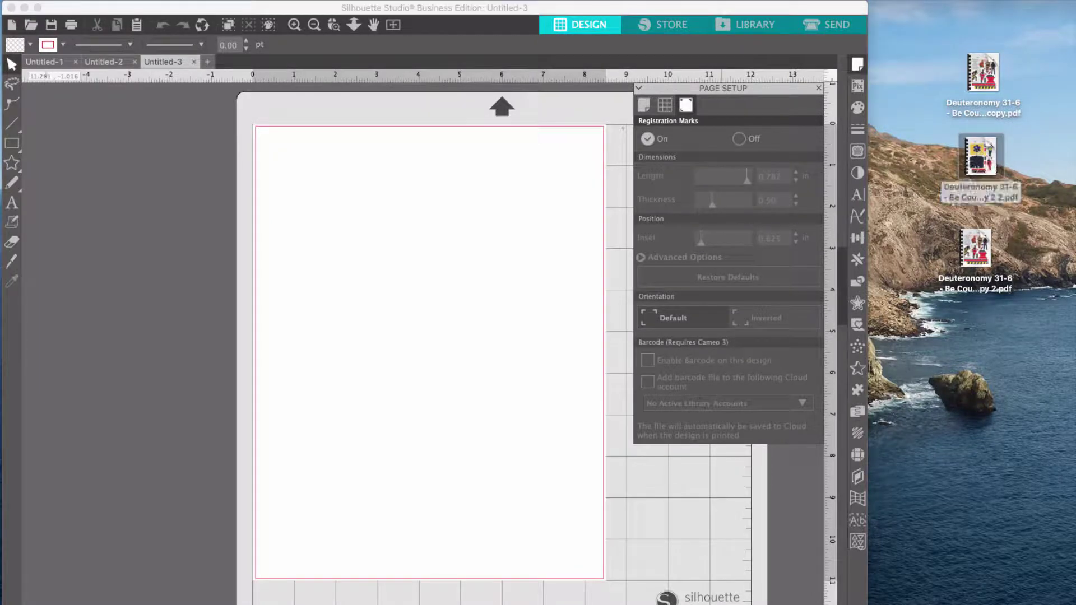
pyautogui.doubleClick(978, 151)
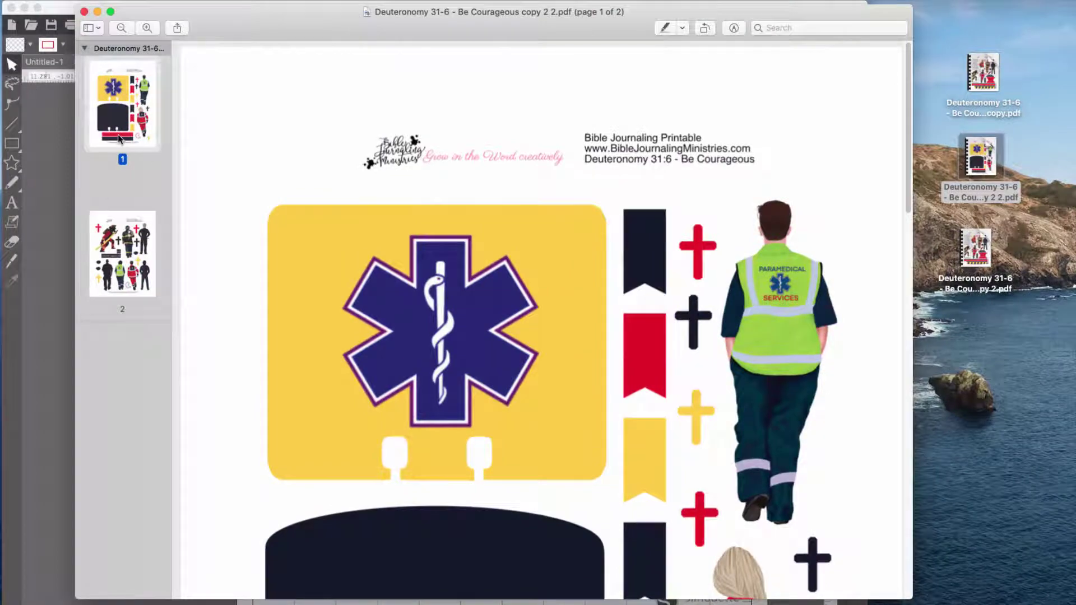
pyautogui.press('Delete')
pyautogui.click(84, 12)
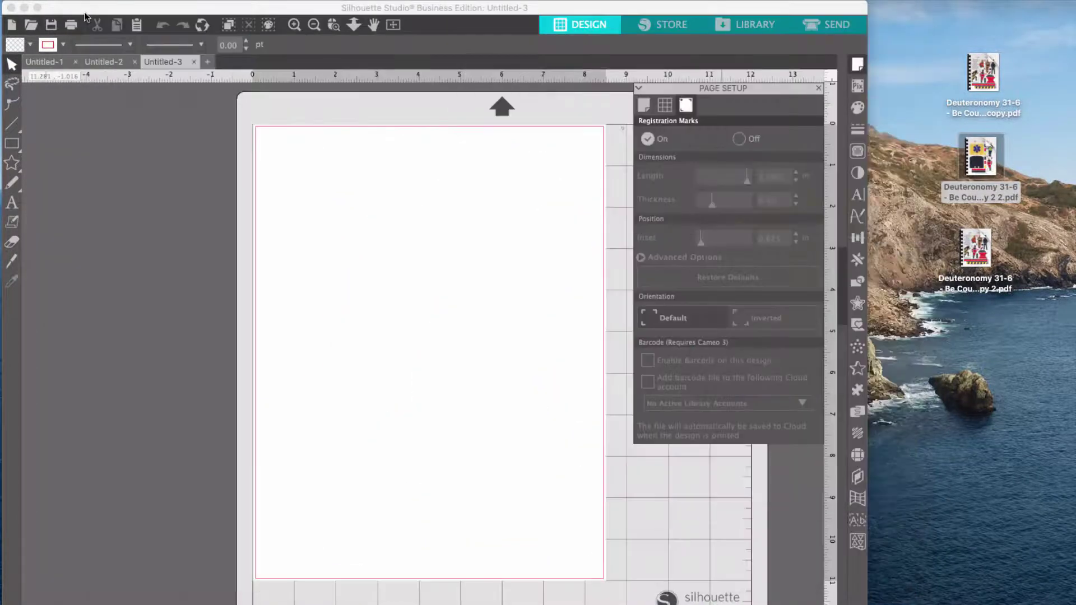
# Step: Drag the one-page 'Be Courageous' PDF onto Untitled-3, then select and deselect the placed image
pyautogui.moveTo(974, 153); pyautogui.dragTo(348, 282)
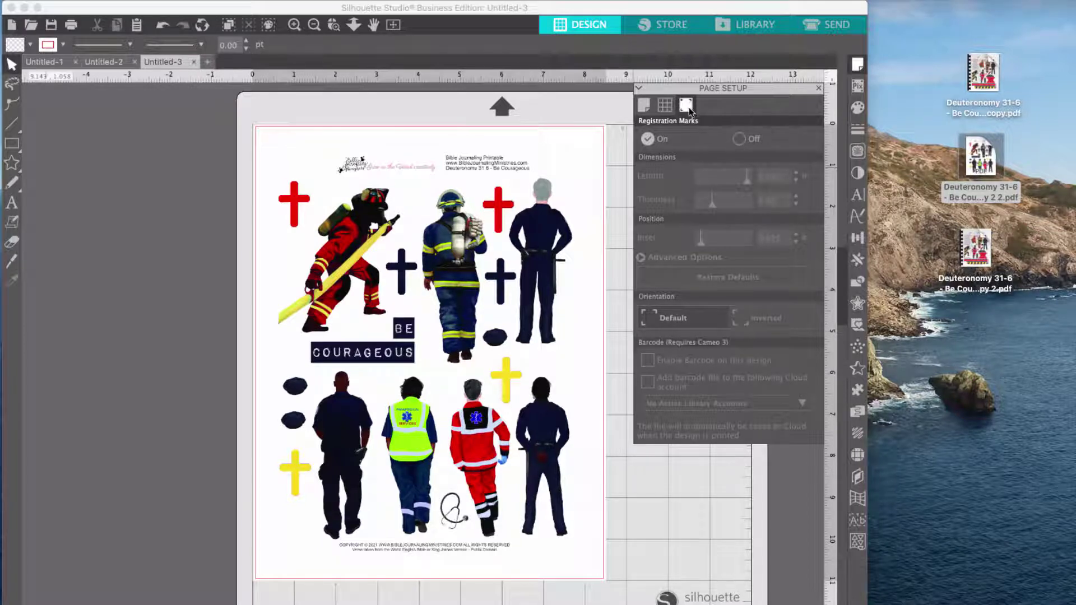
pyautogui.click(515, 154)
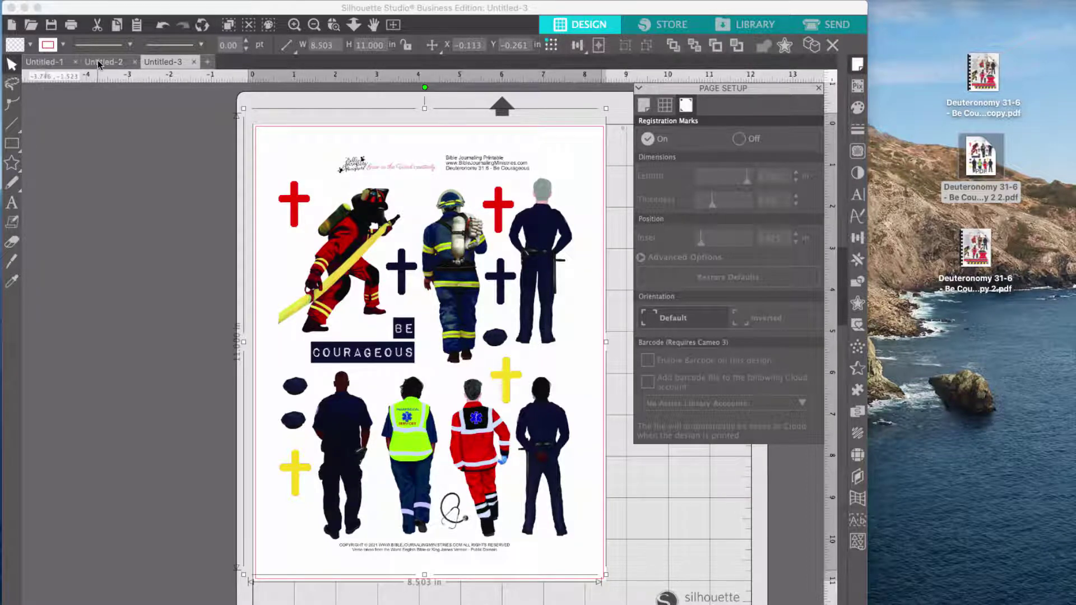
pyautogui.click(112, 145)
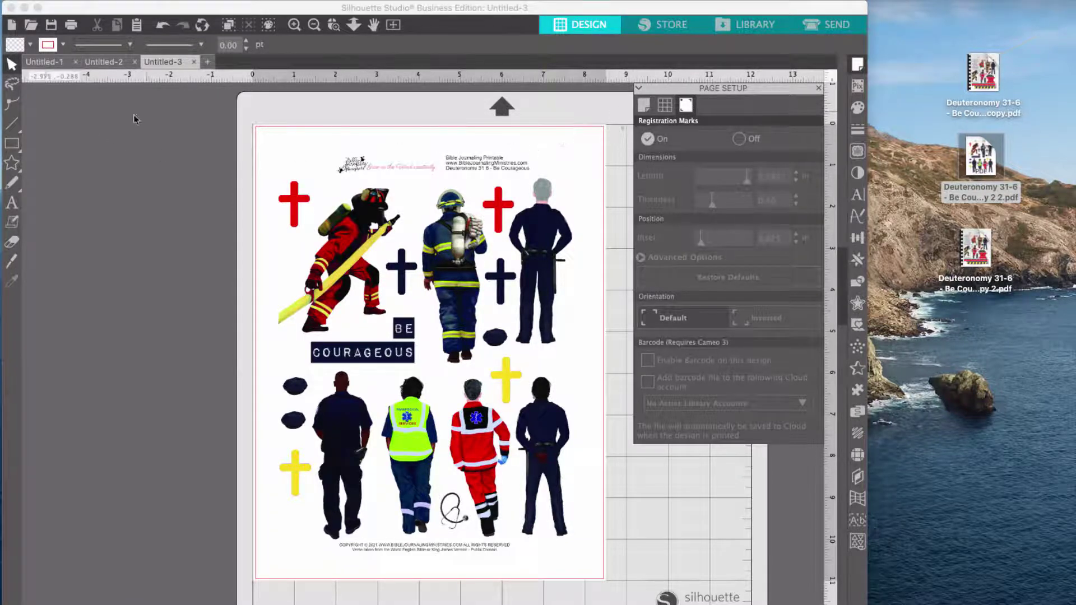
# Step: In Untitled-1, draw a trace area over the whole sticker sheet from the Trace panel
pyautogui.click(45, 63)
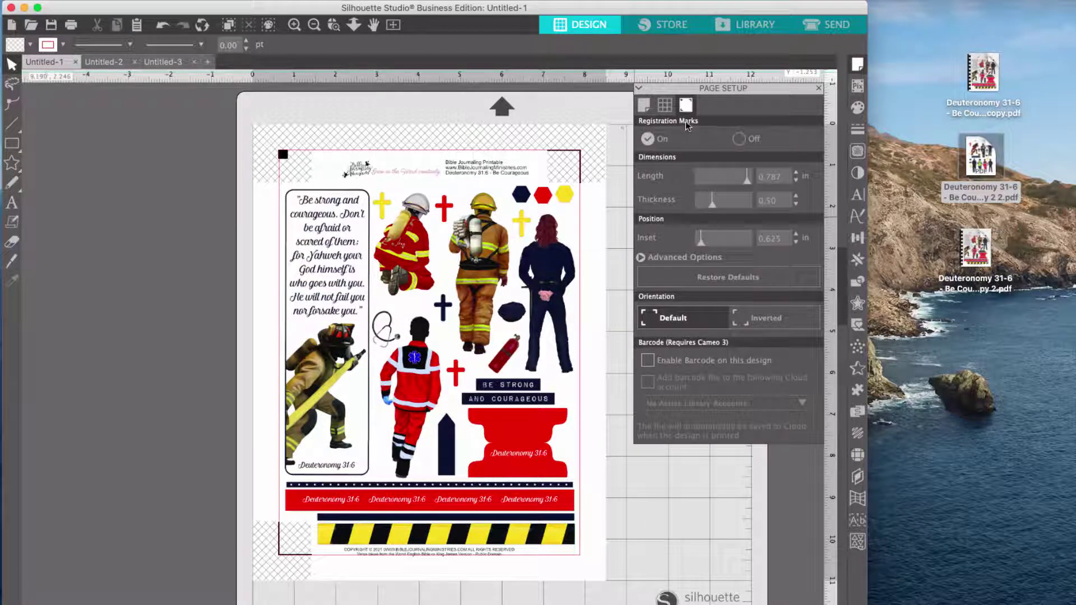
pyautogui.click(857, 153)
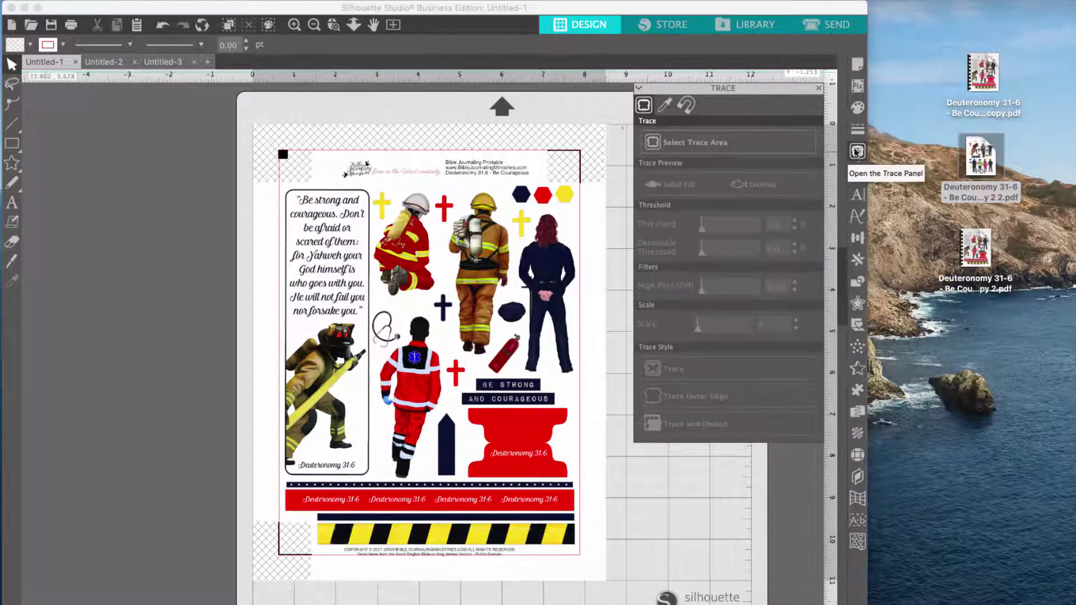
pyautogui.click(680, 146)
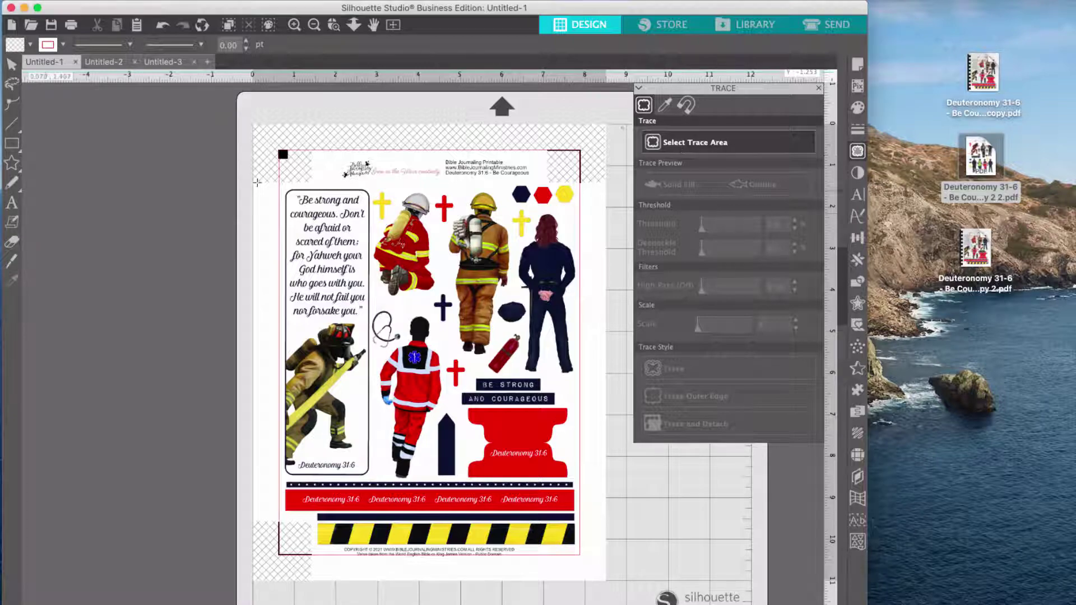
pyautogui.moveTo(270, 183)
pyautogui.mouseDown()
pyautogui.moveTo(581, 567)
pyautogui.moveTo(589, 551)
pyautogui.mouseUp()
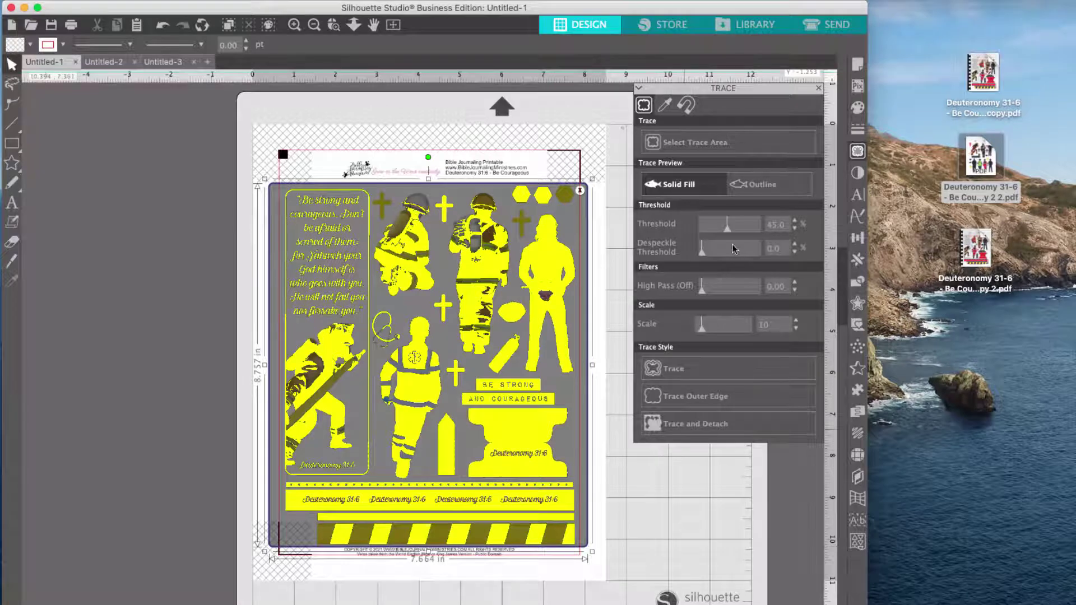
# Step: Push the trace threshold up to 100%, then settle it at 93%
pyautogui.moveTo(728, 231); pyautogui.dragTo(751, 233)
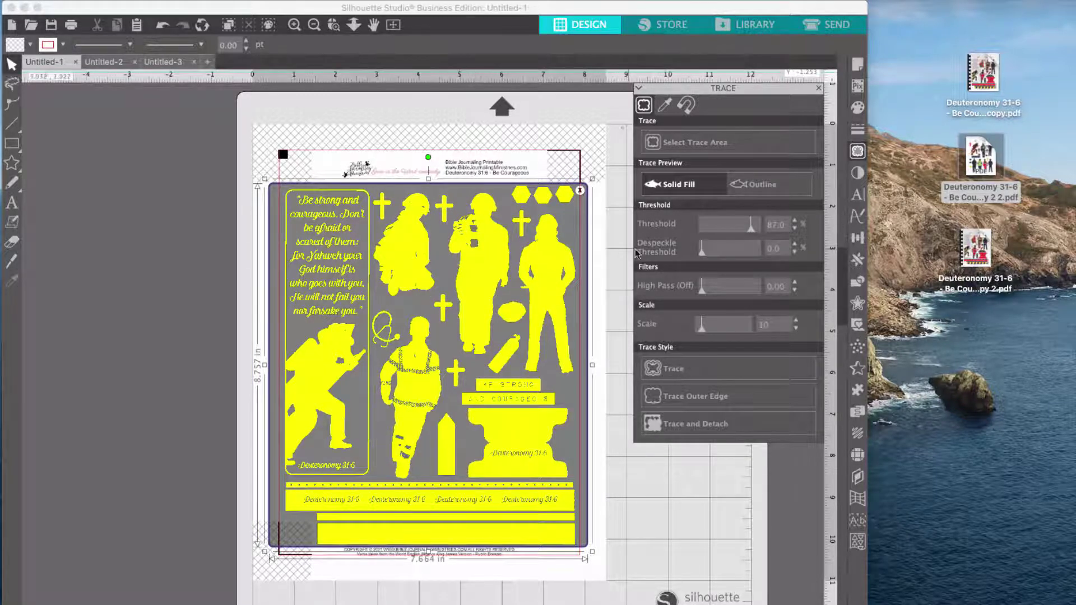
pyautogui.moveTo(751, 228); pyautogui.dragTo(761, 230)
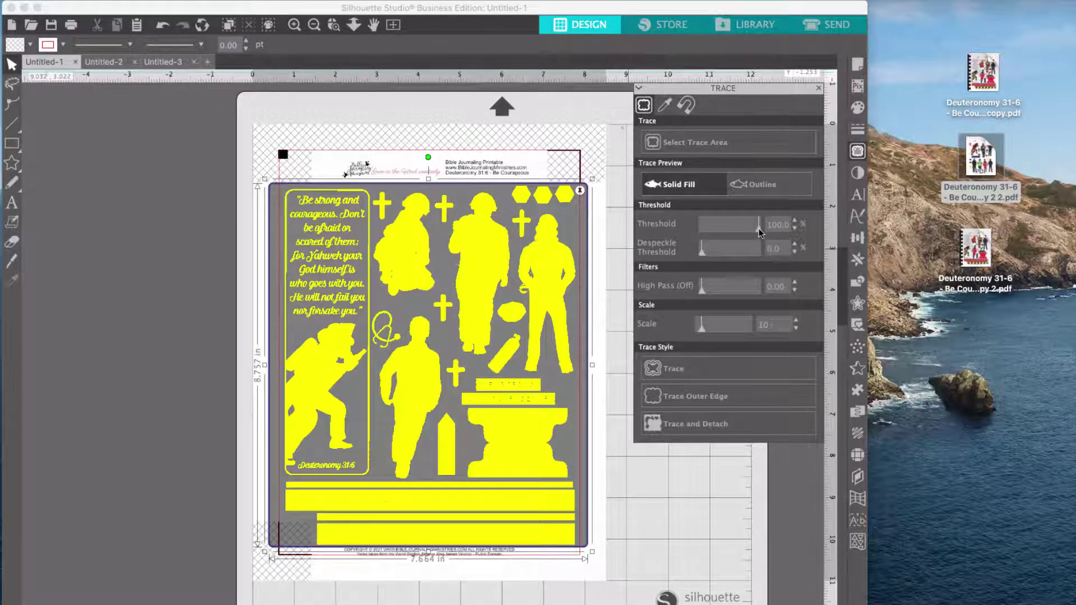
pyautogui.moveTo(758, 227); pyautogui.dragTo(755, 231)
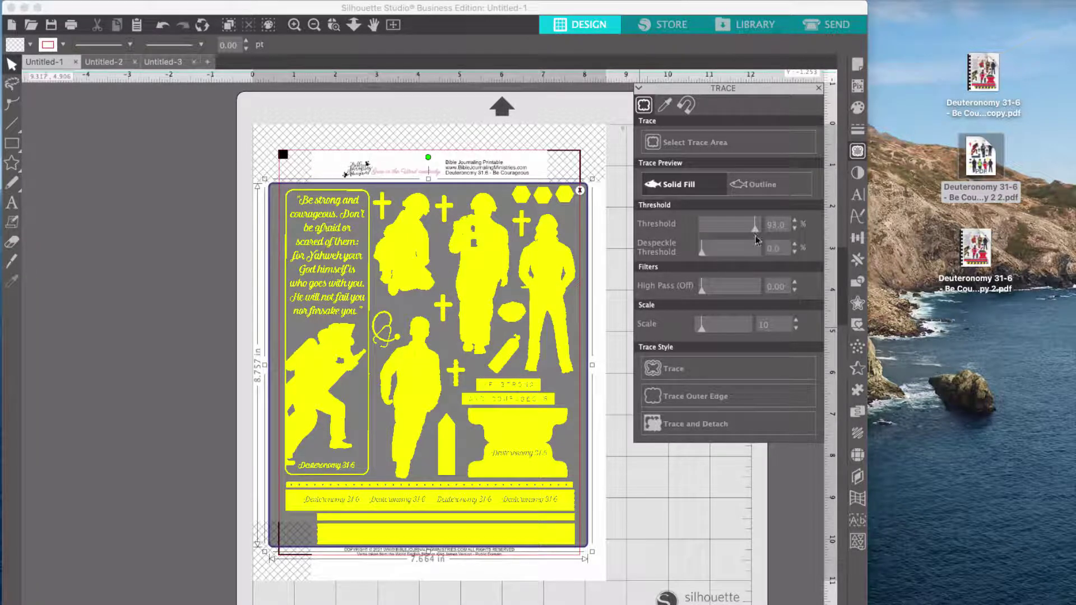
# Step: Apply Trace Outer Edge to the stickers, check the red cut lines, and realign the artwork over them
pyautogui.click(695, 397)
pyautogui.moveTo(480, 263); pyautogui.dragTo(118, 268)
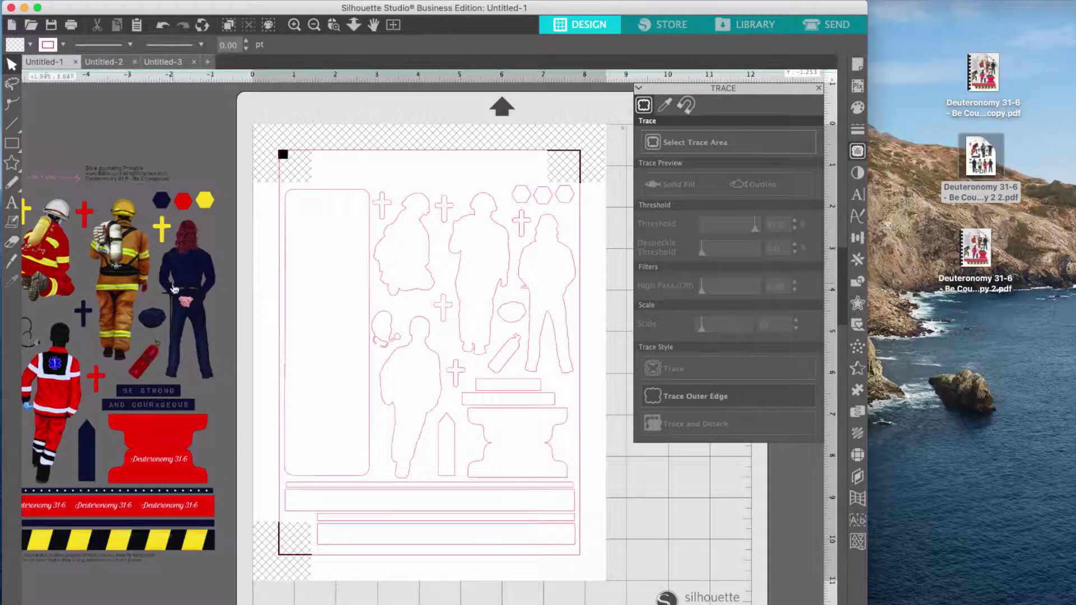
pyautogui.press('super+z')
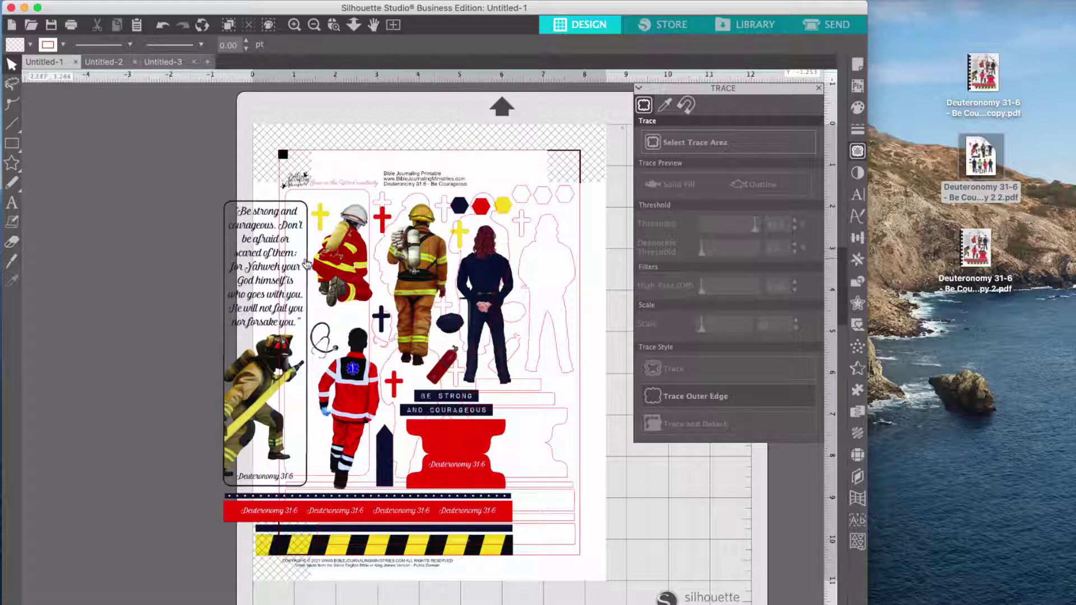
pyautogui.press('super+z')
pyautogui.press('super+z')
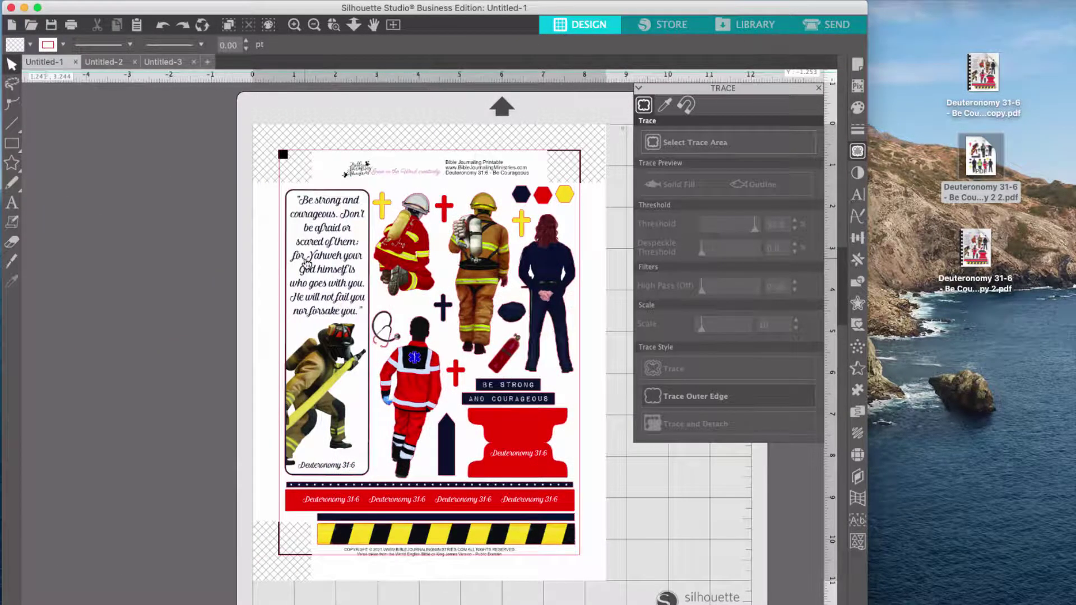